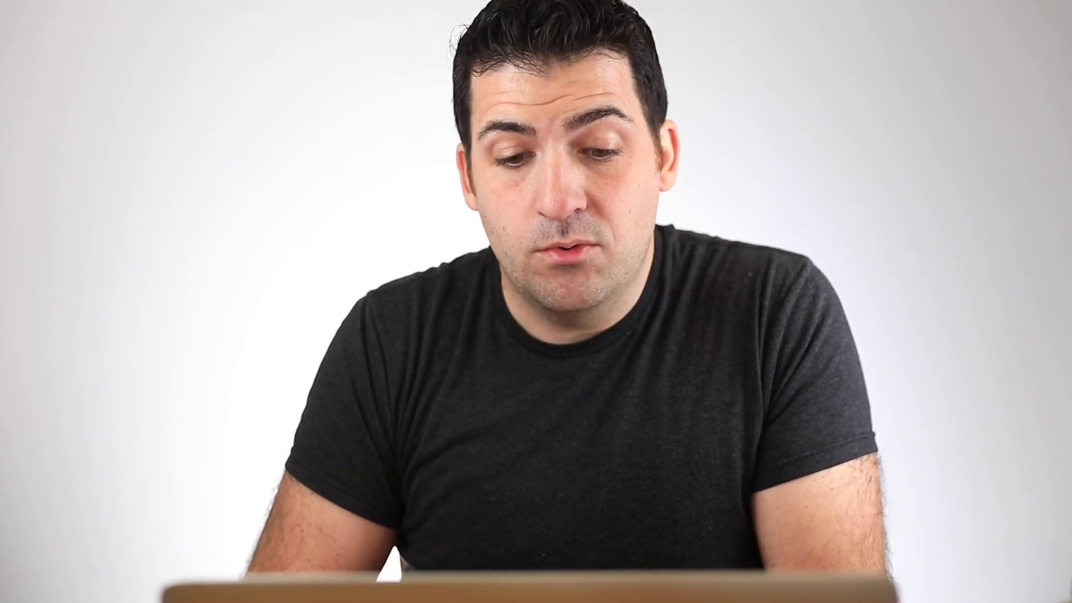
# - Launch Photos and reveal its current library, Photos Library-NEW -iCloud, in Finder from Preferences
pyautogui.click(385, 580)
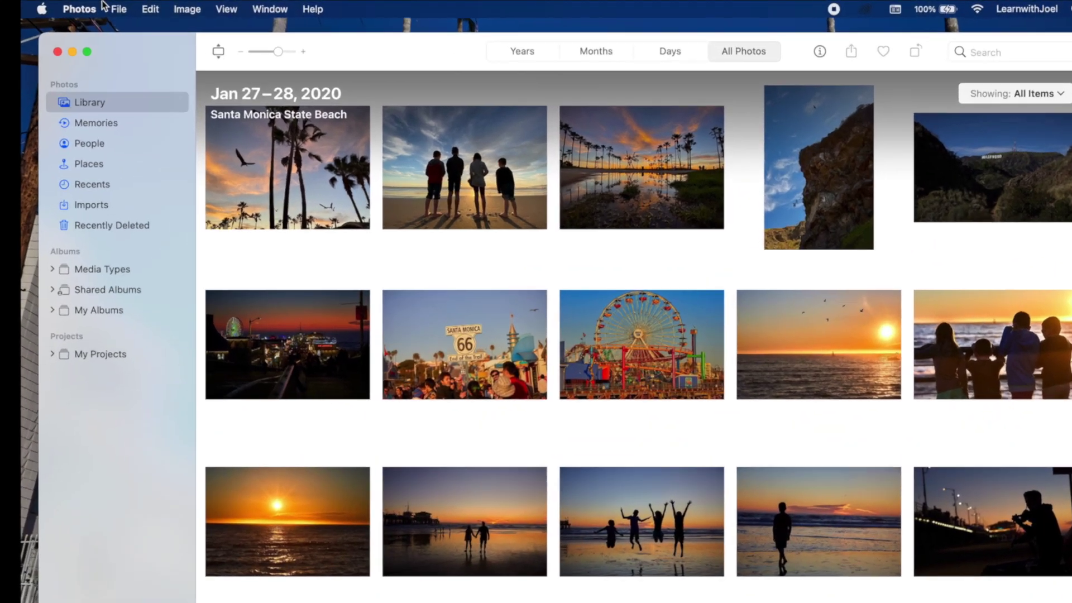
pyautogui.click(99, 7)
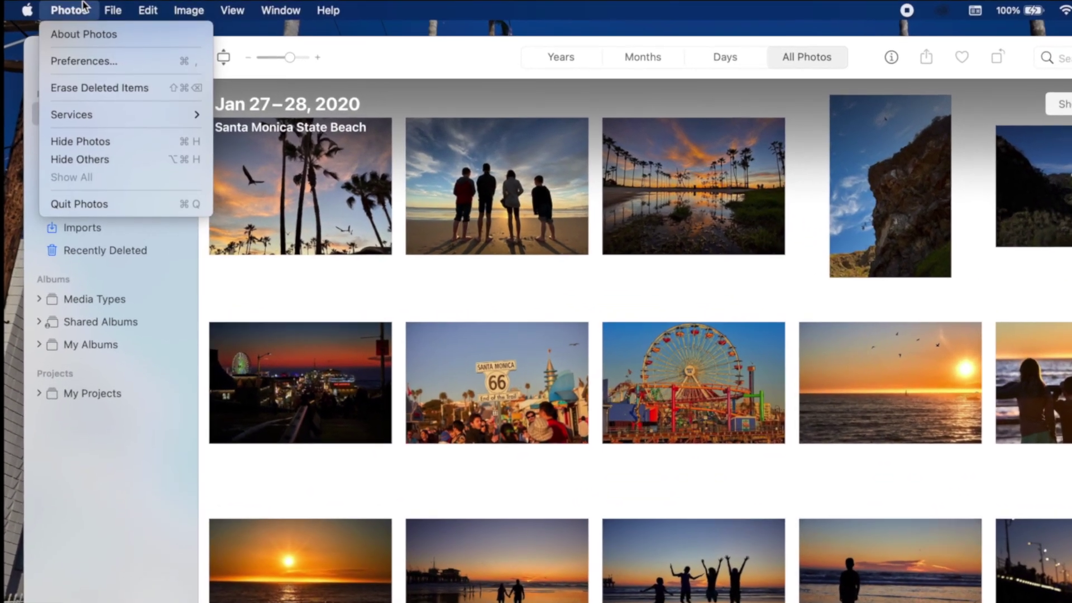
pyautogui.click(98, 61)
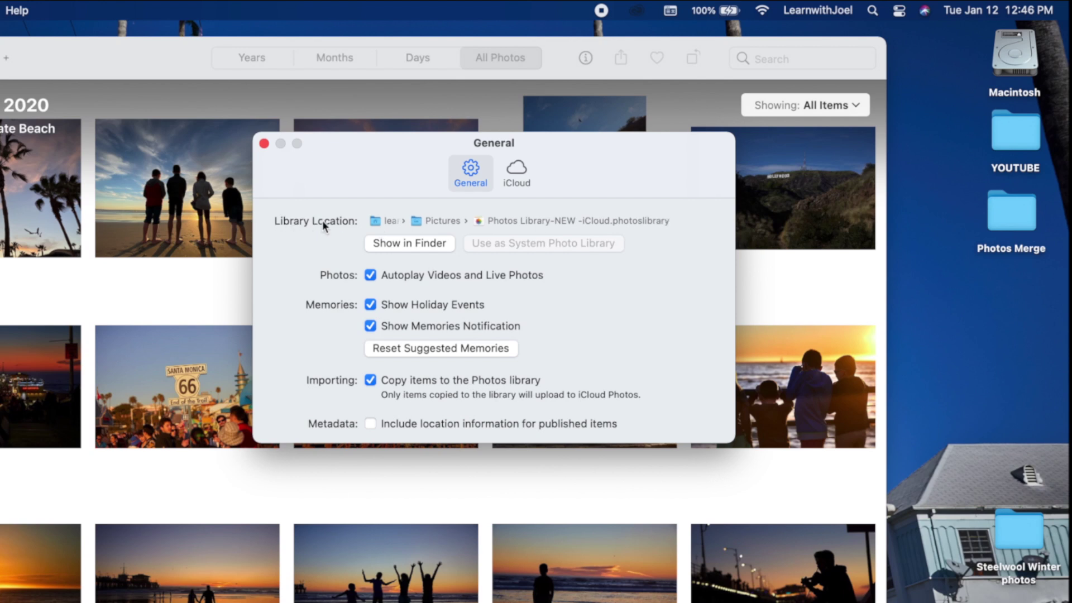
pyautogui.click(423, 244)
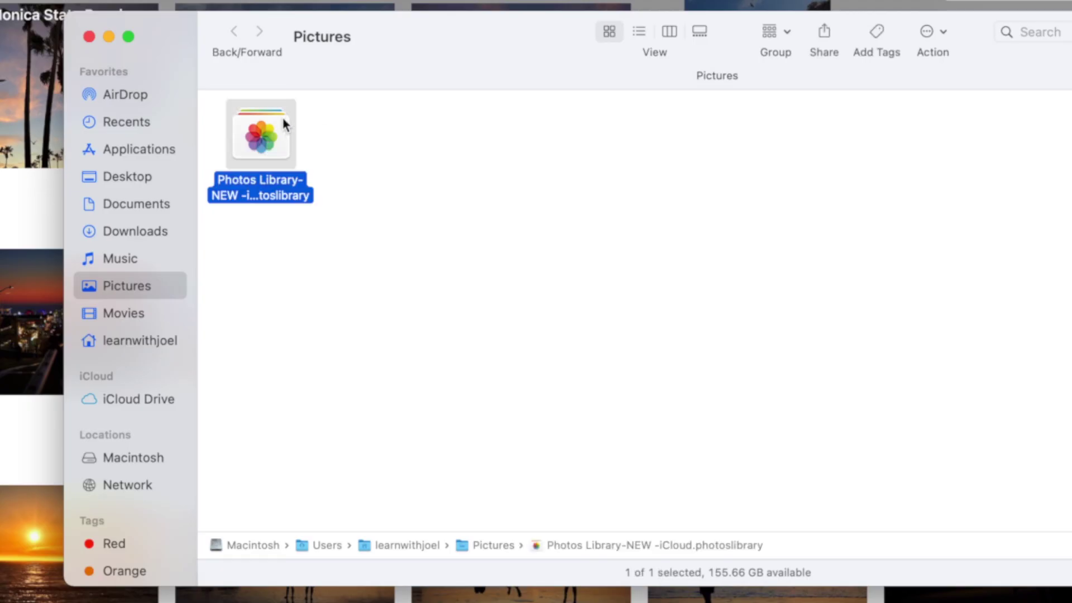
# - Look through the Desktop, Applications, Downloads and home folders for other photo libraries
pyautogui.click(128, 178)
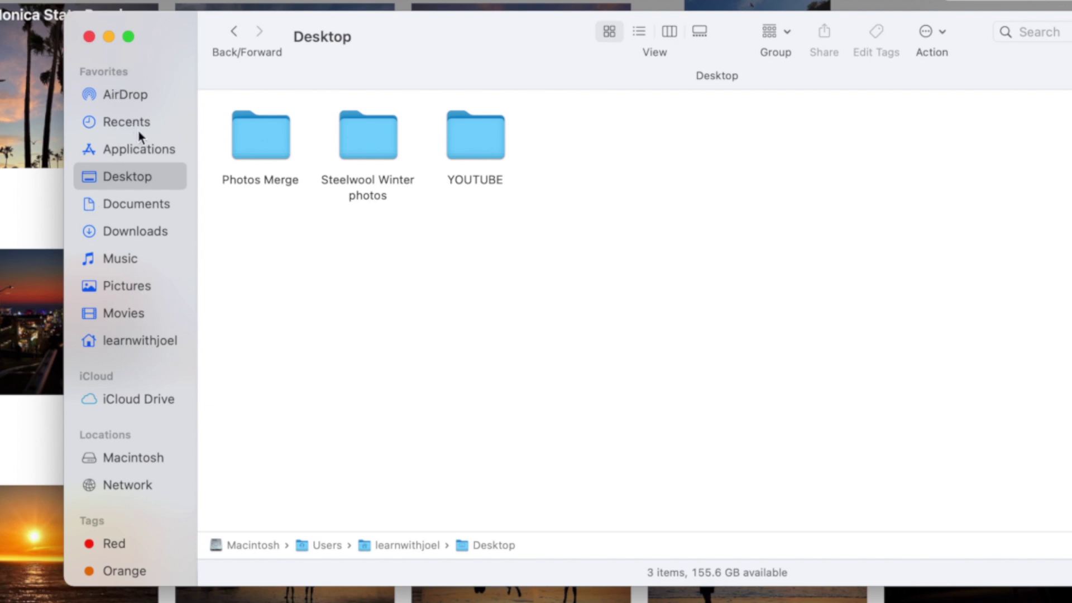
pyautogui.click(130, 149)
pyautogui.click(140, 229)
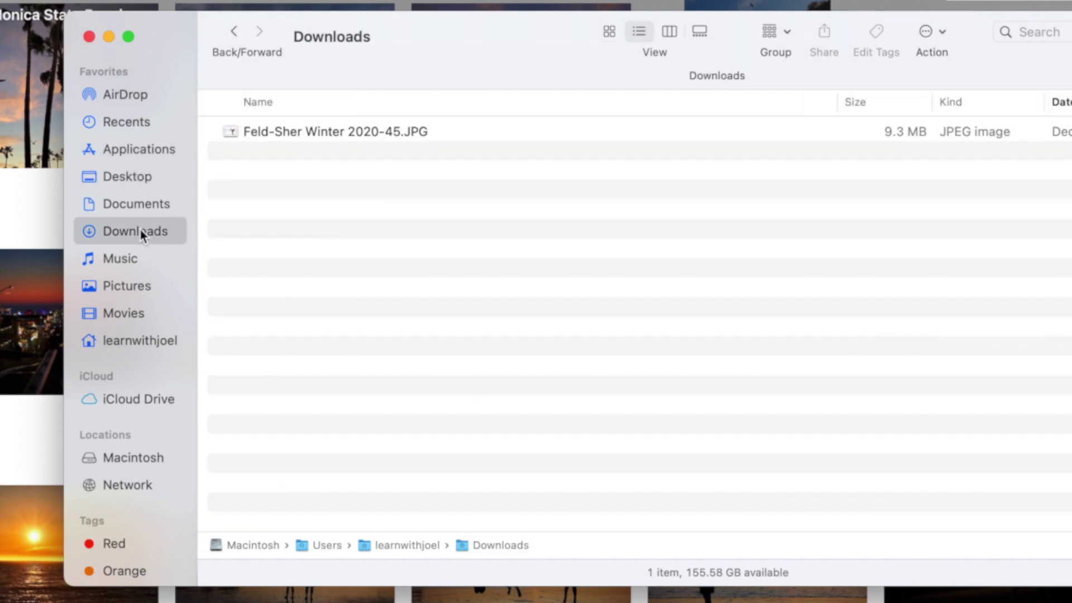
pyautogui.click(130, 340)
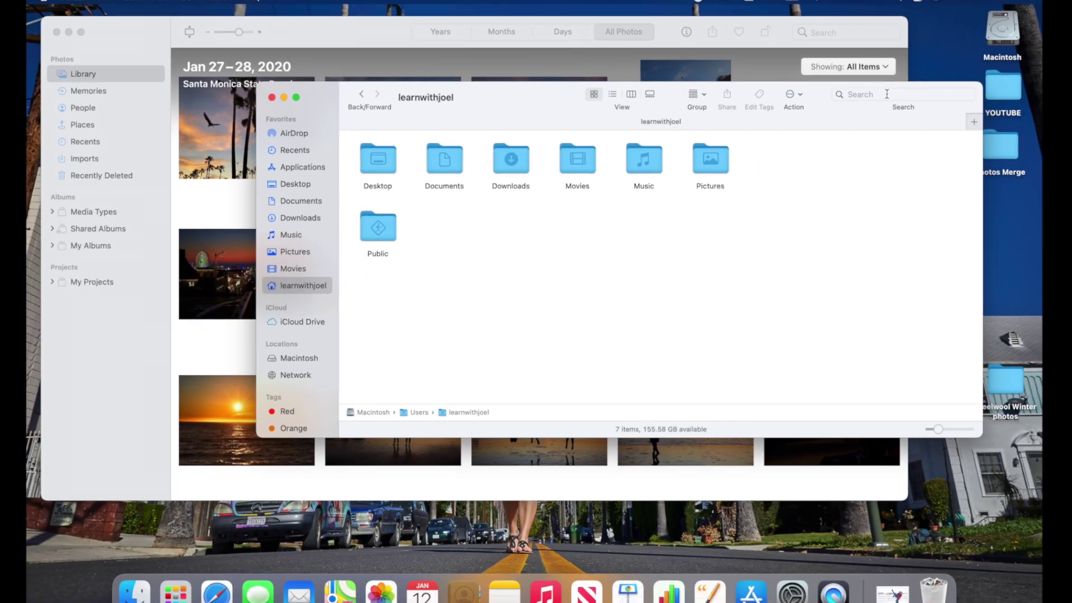
# - Search the Mac for .photoslibrary, select the single Photos Library-NEW result, and close the window
pyautogui.click(1058, 32)
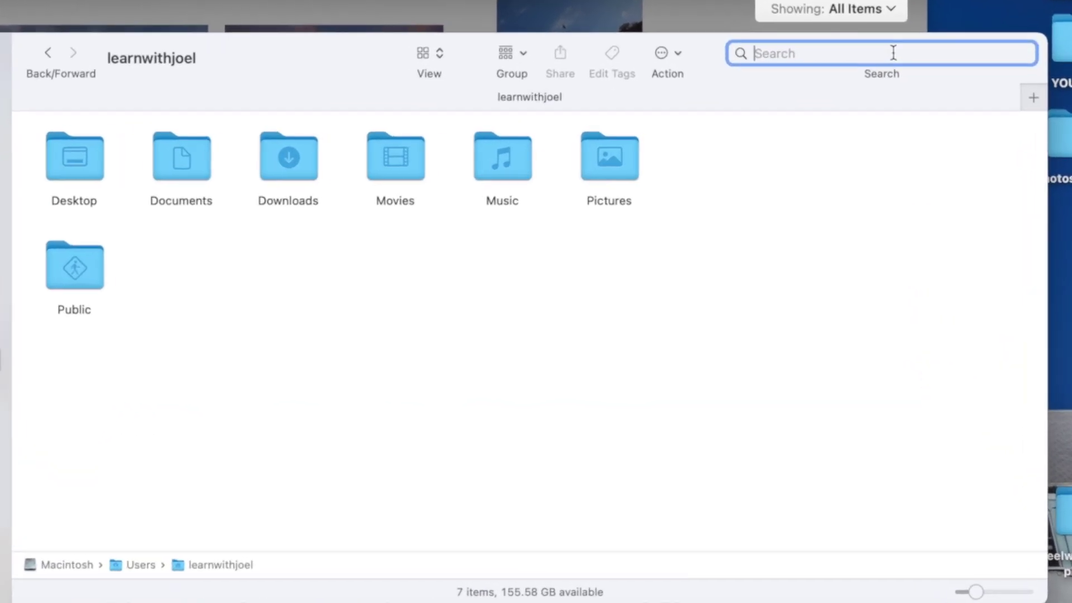
pyautogui.write('.phot')
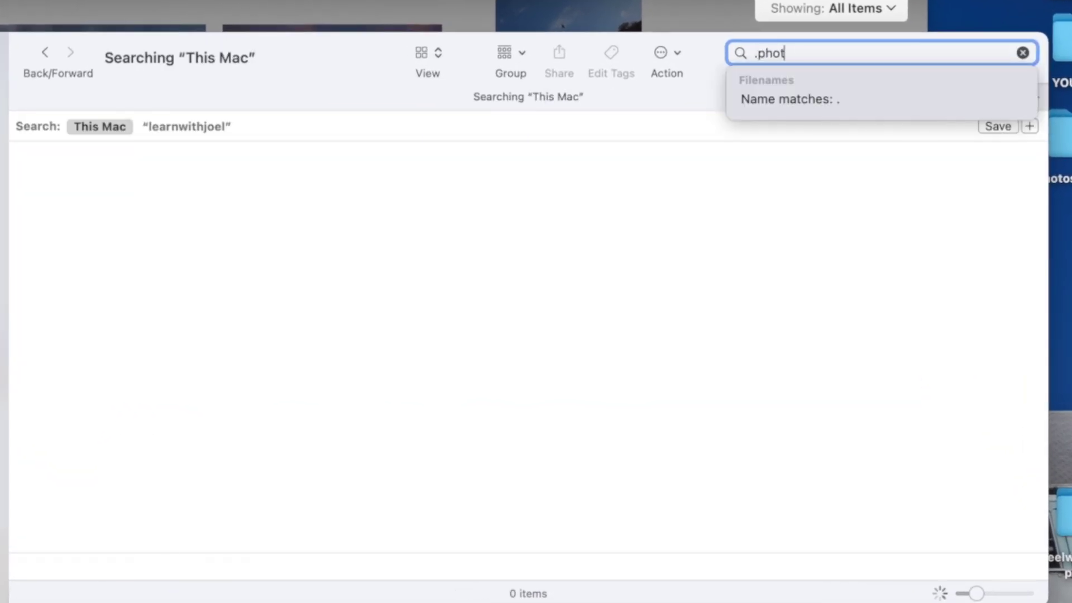
pyautogui.write('oslibrary')
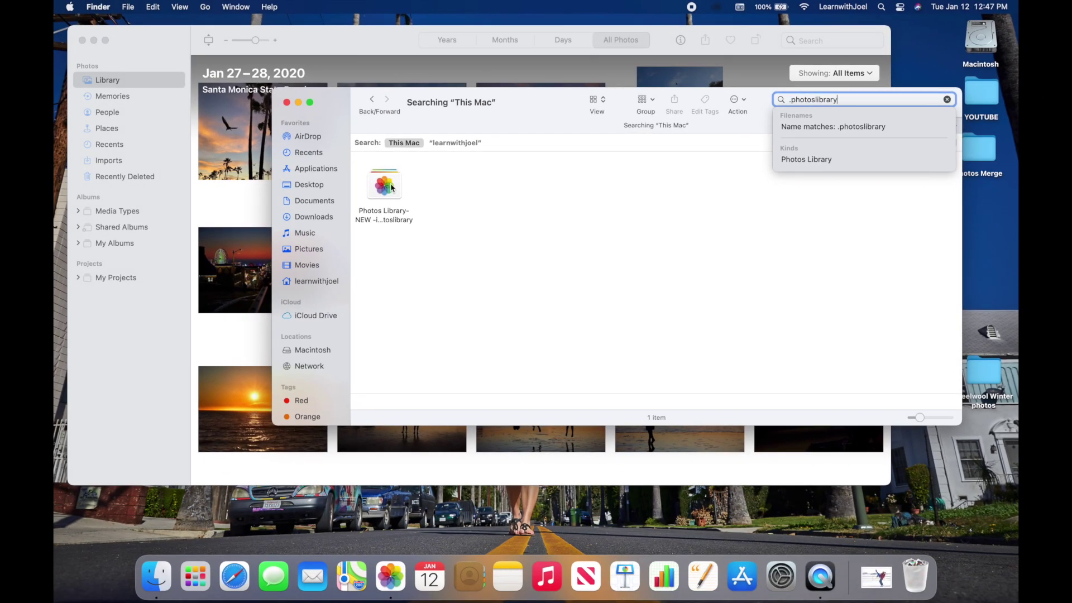
pyautogui.click(392, 187)
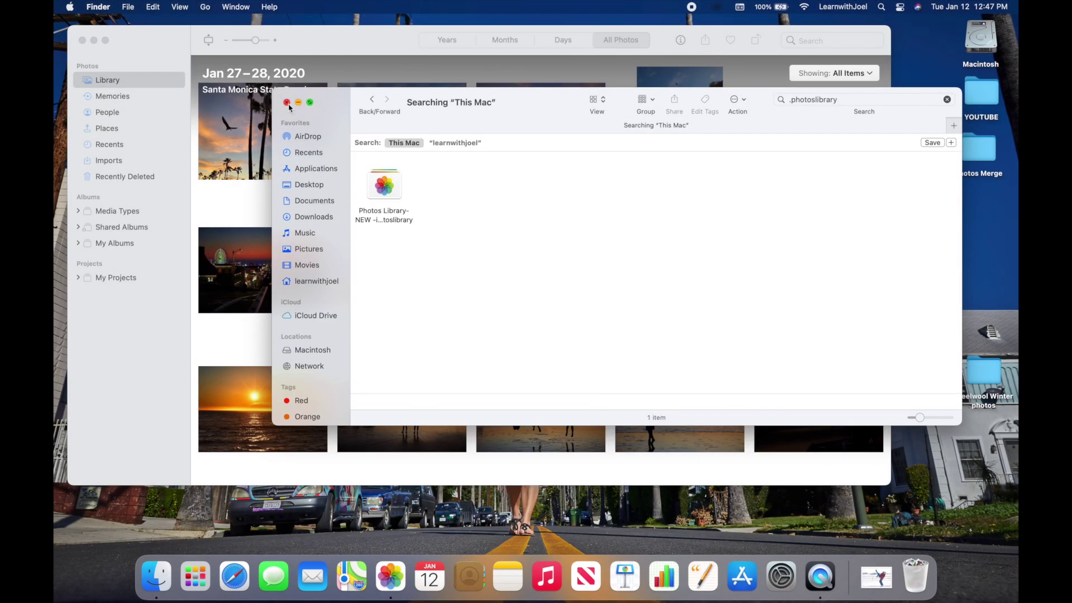
pyautogui.click(286, 103)
# - Close the Photos settings window and quit Photos
pyautogui.click(456, 100)
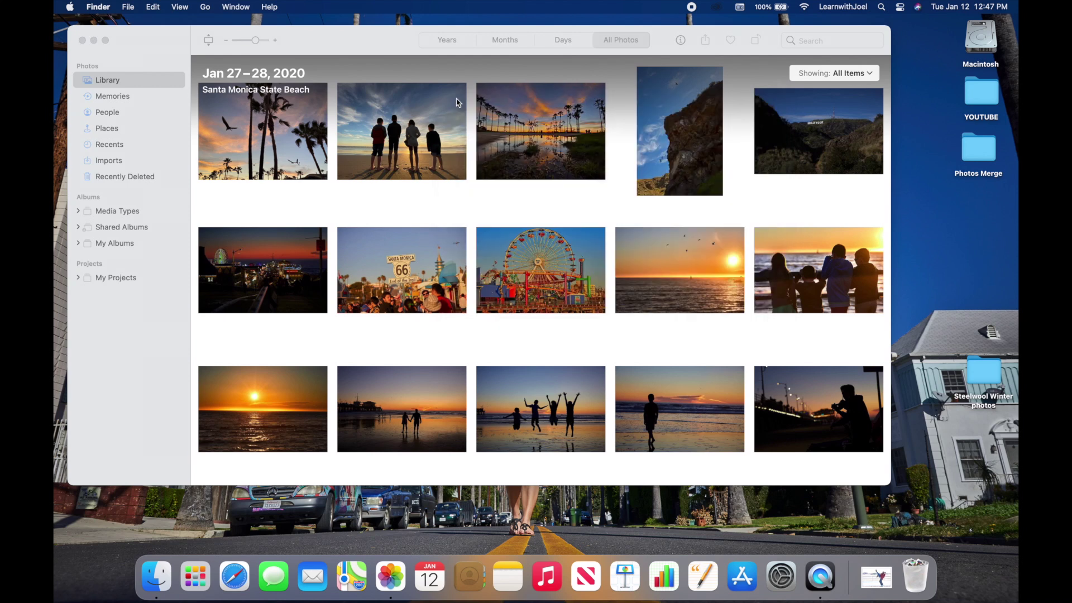
pyautogui.click(155, 30)
pyautogui.click(103, 5)
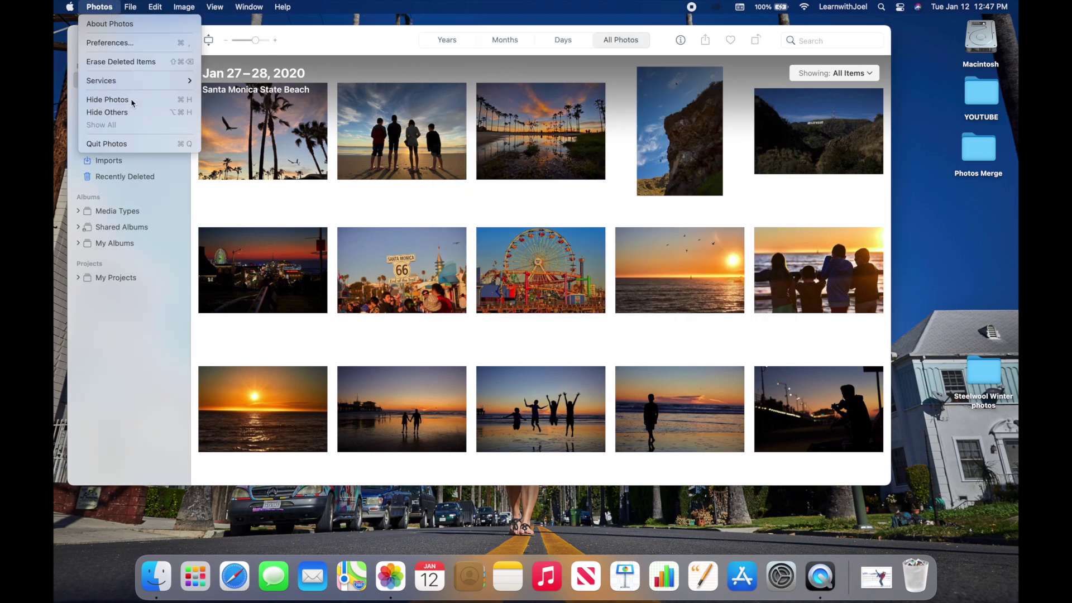
pyautogui.click(132, 145)
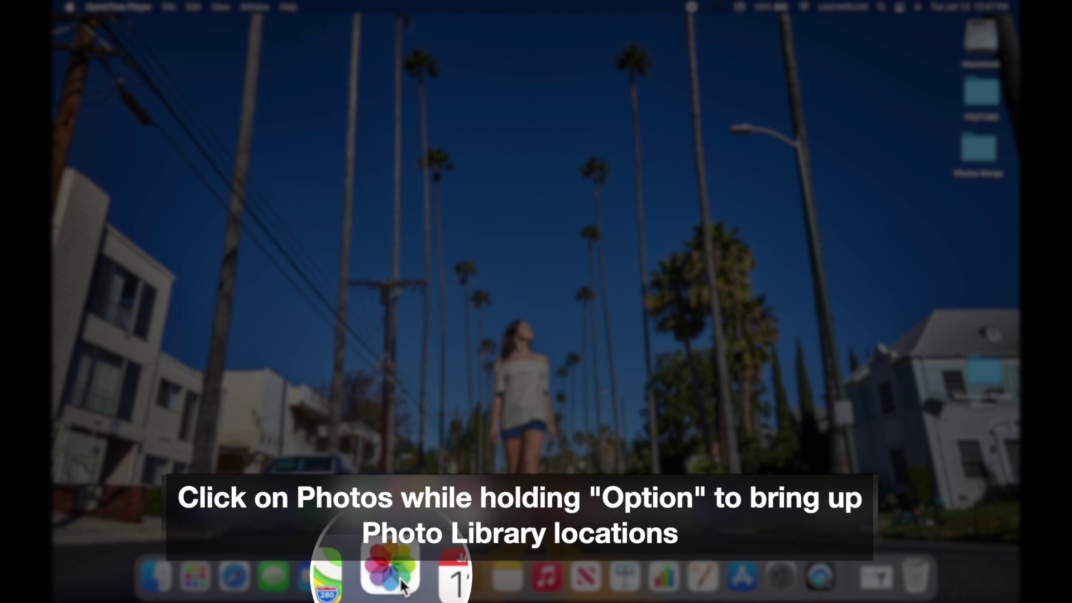
# - Relaunch Photos into the library chooser and reselect the only listed System Photo Library
pyautogui.keyDown('alt'); pyautogui.click(400, 581); pyautogui.keyUp('alt')
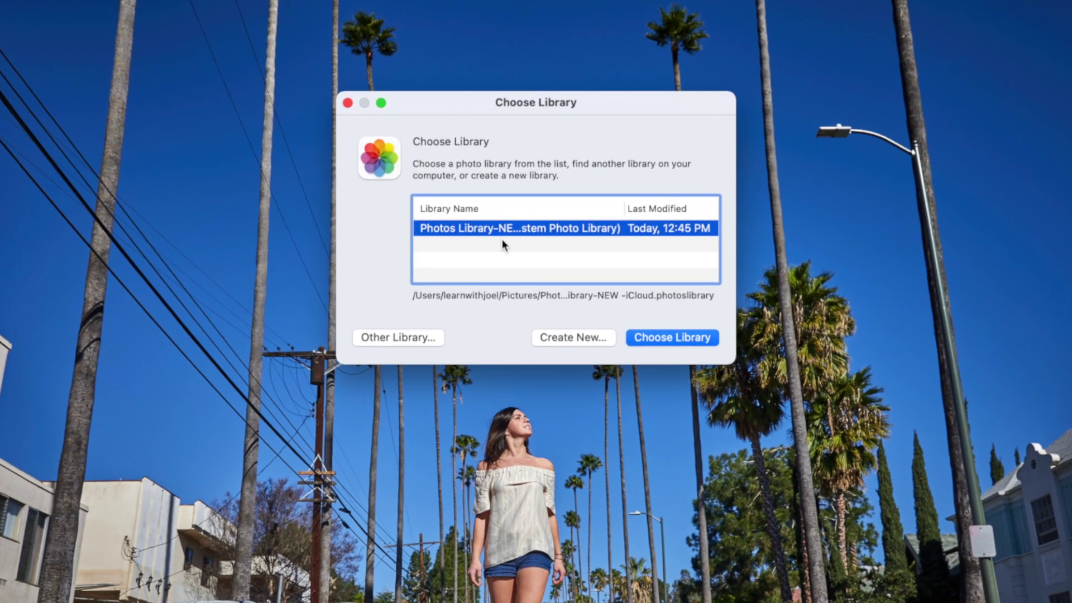
pyautogui.click(527, 250)
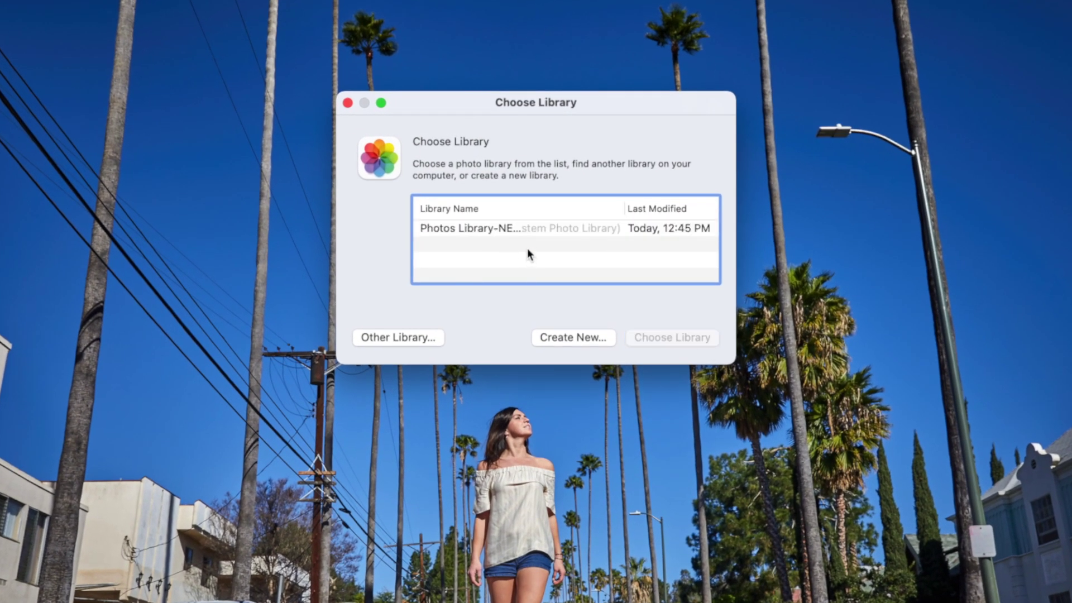
pyautogui.click(475, 229)
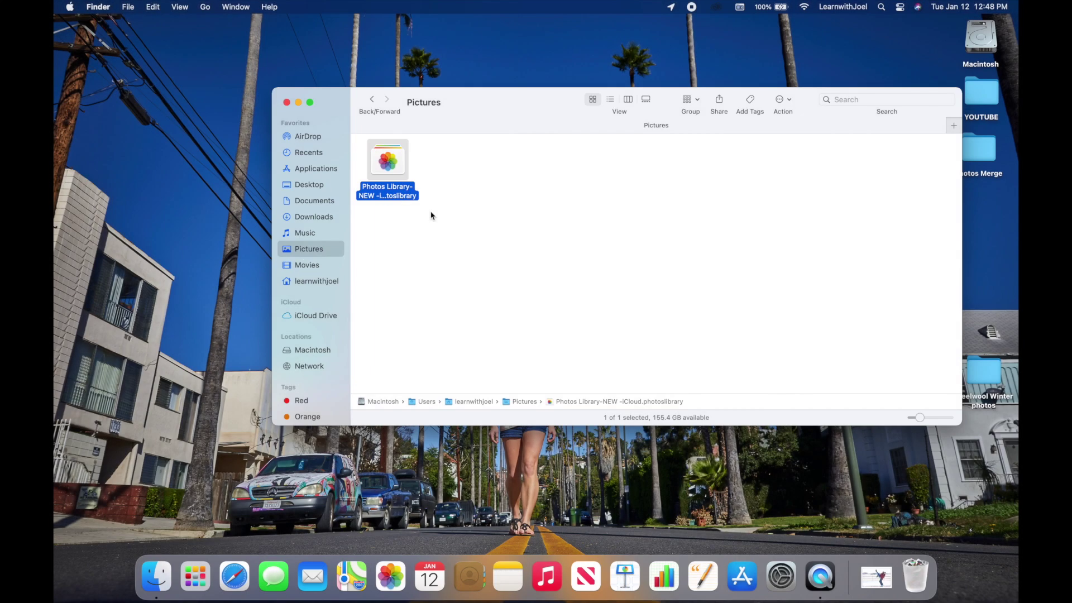
# - In list view, rename the Pictures library to 'Main Photos Library' and open it in Photos
pyautogui.press('super+2')
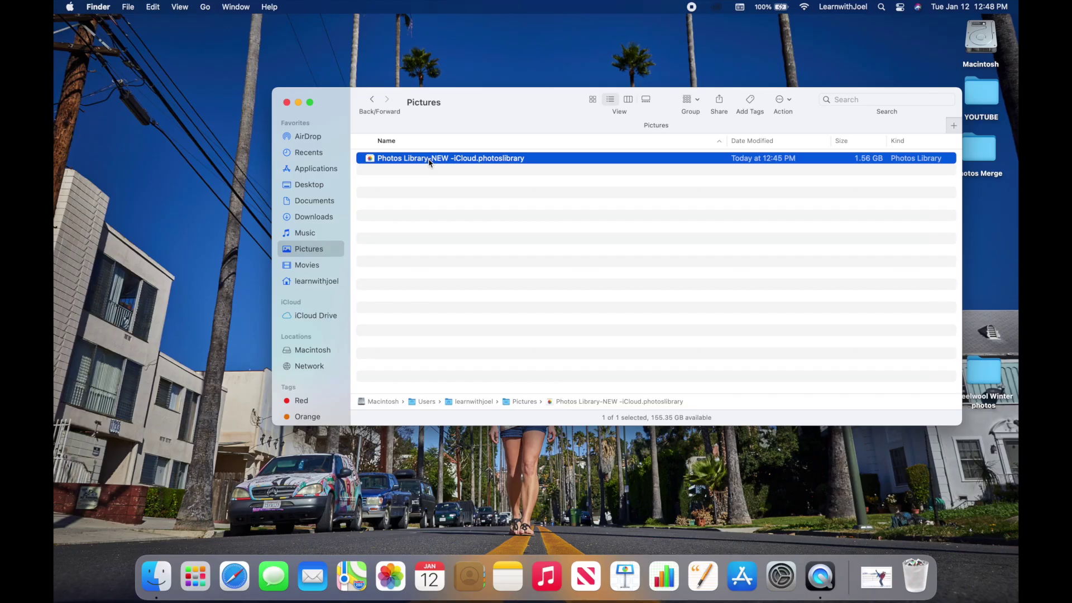
pyautogui.click(430, 160)
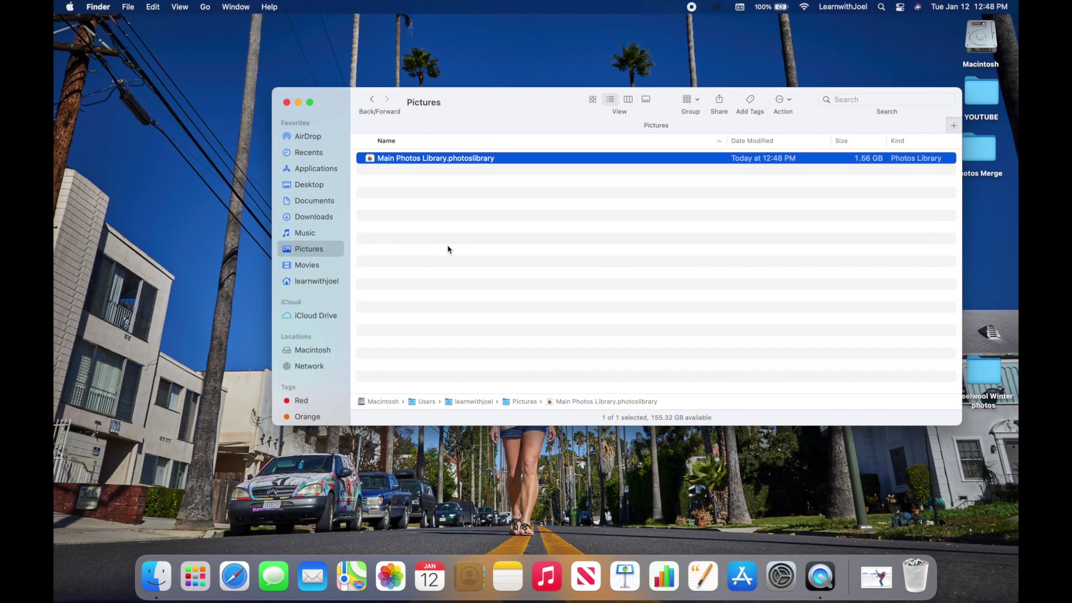
pyautogui.doubleClick(372, 159)
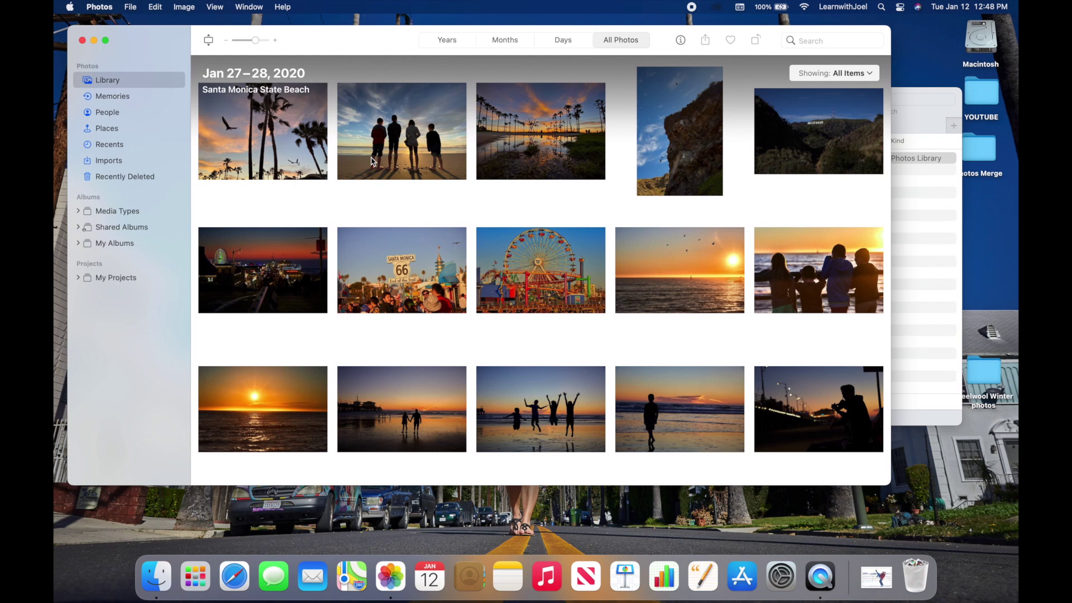
# - Check the iCloud preferences show iCloud Photos on with Download Originals to this Mac
pyautogui.click(99, 7)
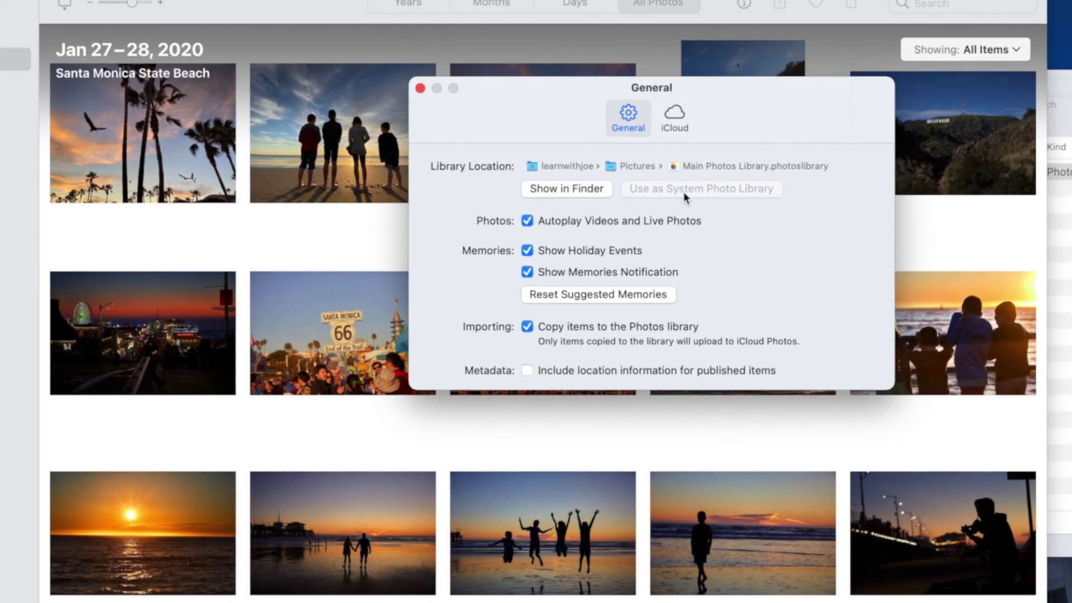
pyautogui.click(676, 123)
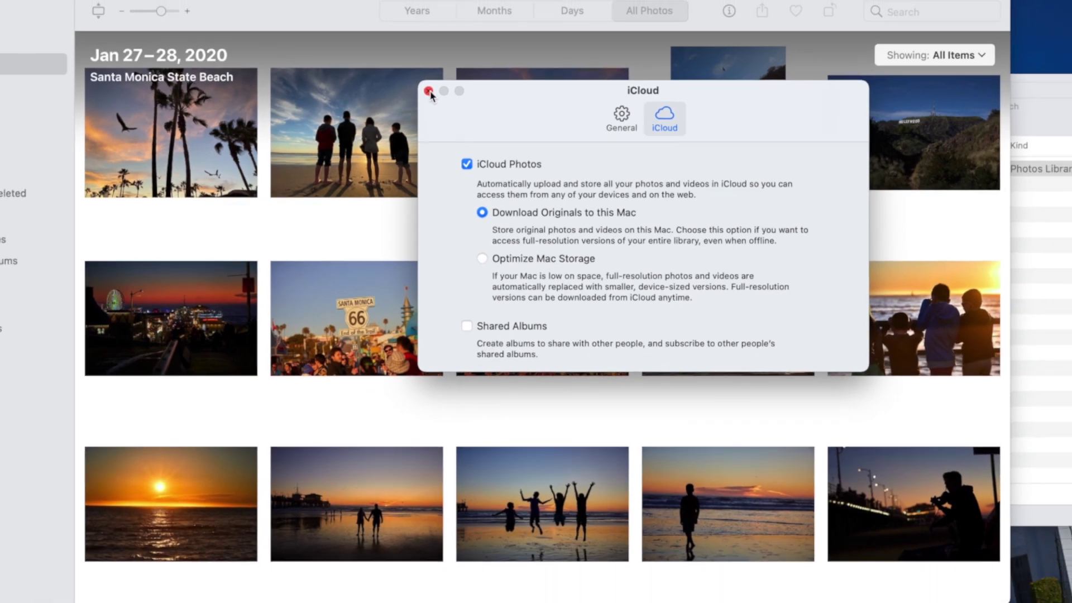
pyautogui.click(420, 88)
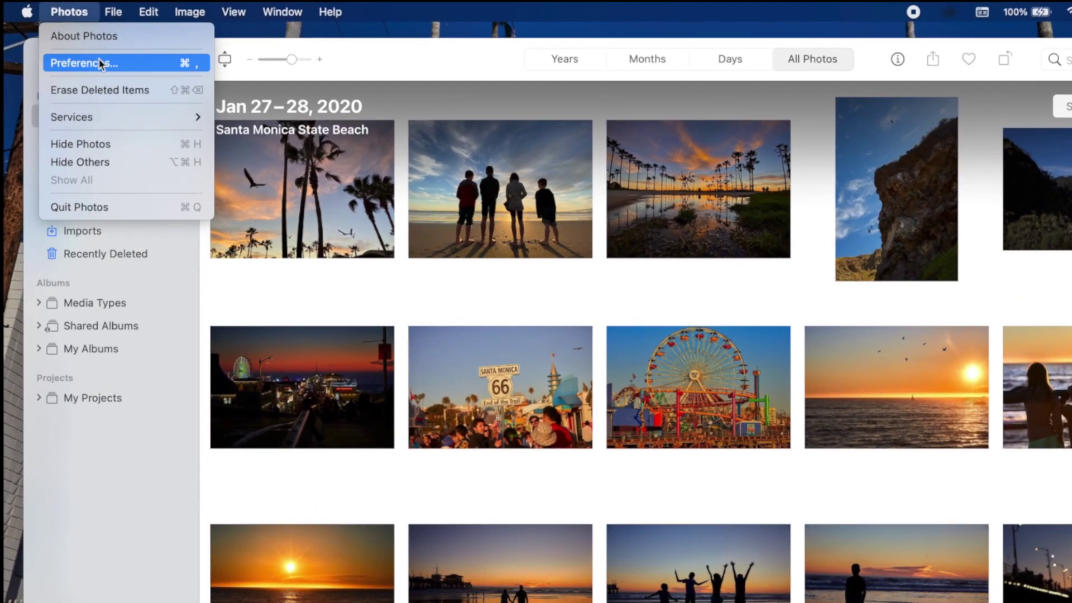
# - Reopen Photos Preferences beside the Finder window listing Main Photos Library
pyautogui.click(108, 43)
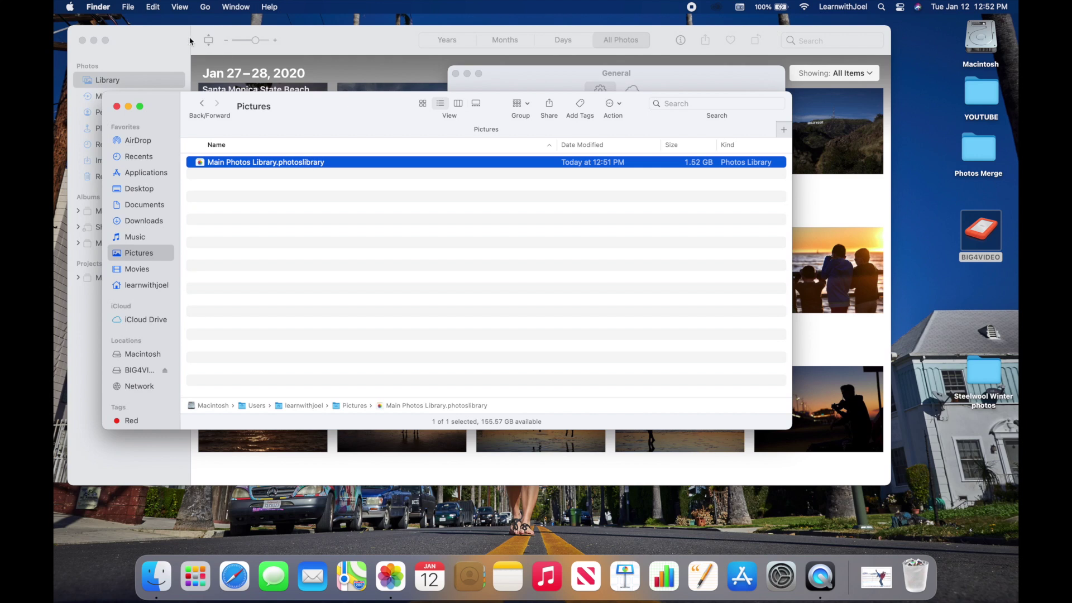
# - Uncheck 'Copy items to the Photos library' in the General preferences
pyautogui.click(570, 77)
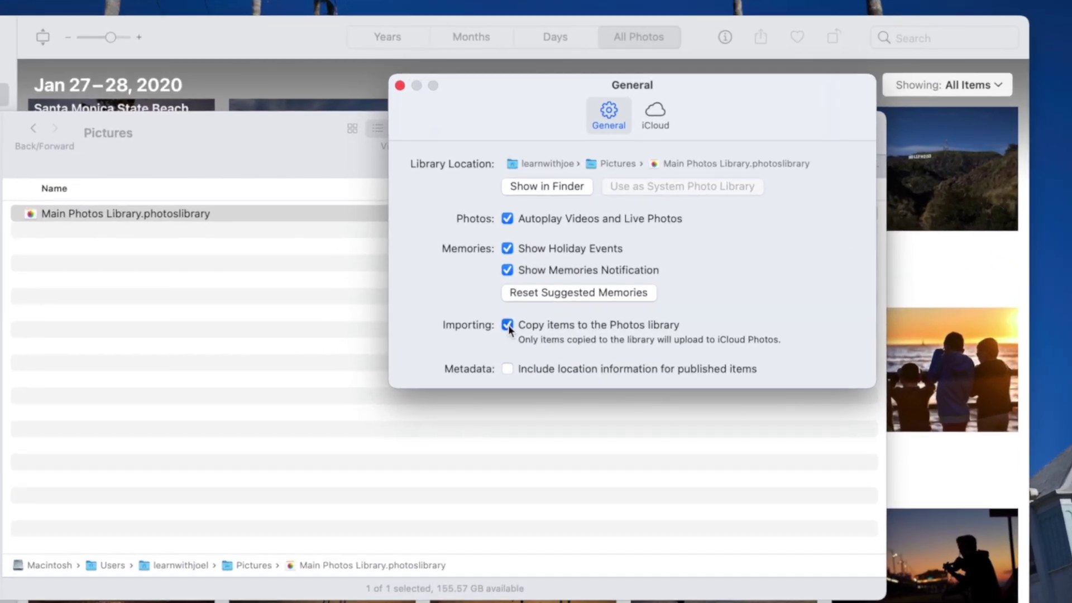
pyautogui.click(531, 239)
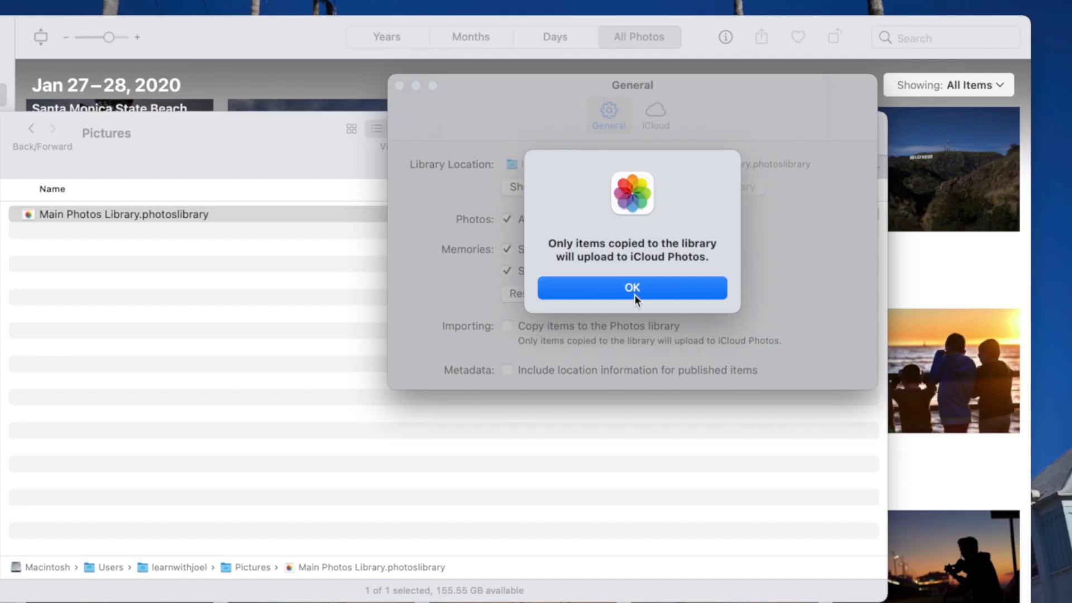
# - Dismiss the iCloud alert about uncopied imported items with OK
pyautogui.click(635, 294)
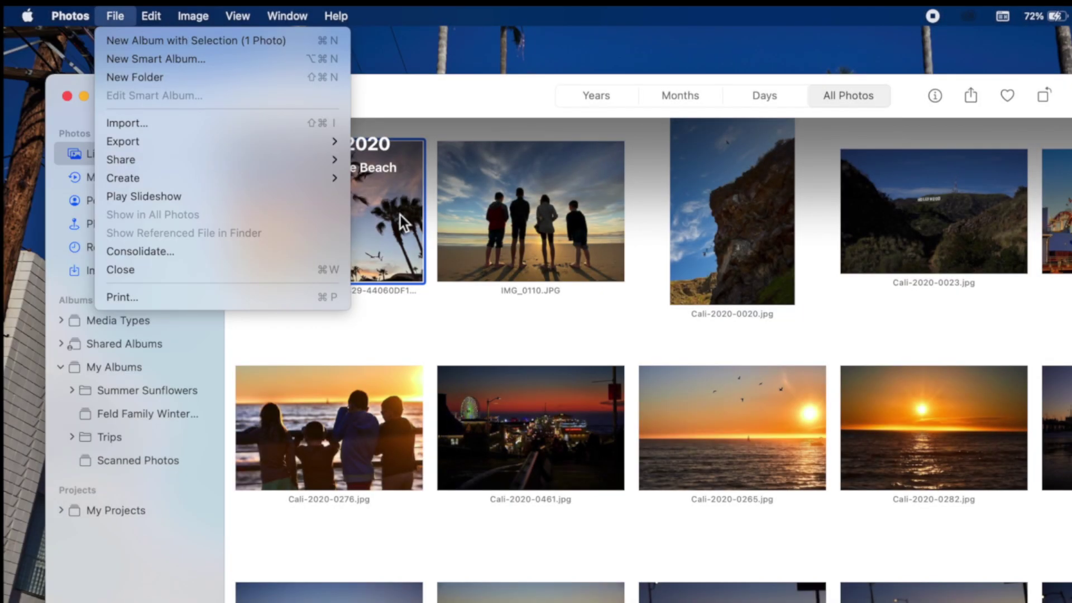
# - Select every photo in the library and open the File menu's consolidate commands
pyautogui.click(400, 215)
pyautogui.click(163, 157)
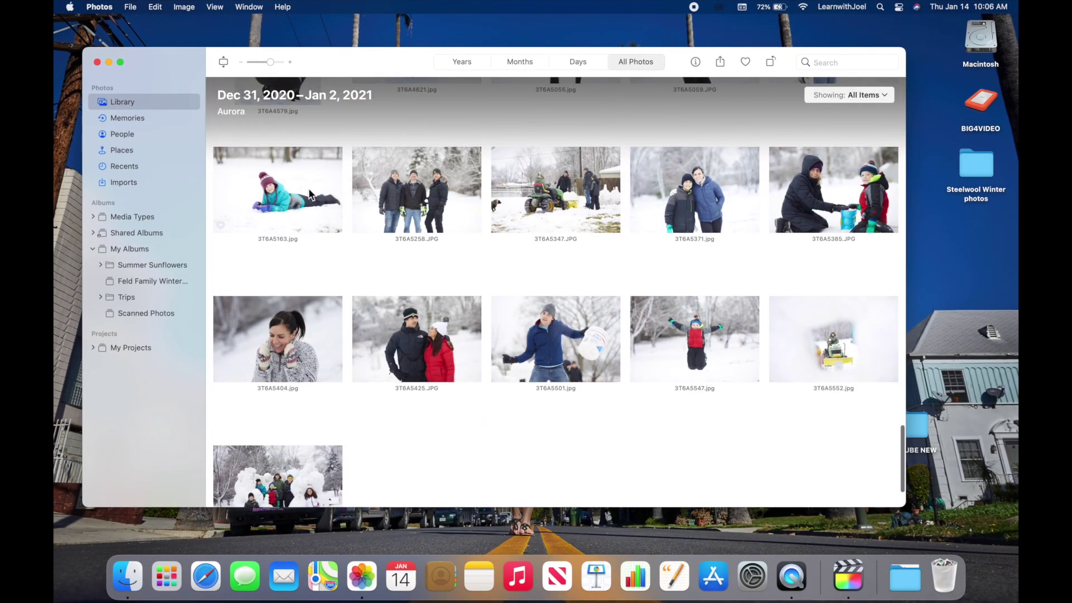
pyautogui.click(310, 194)
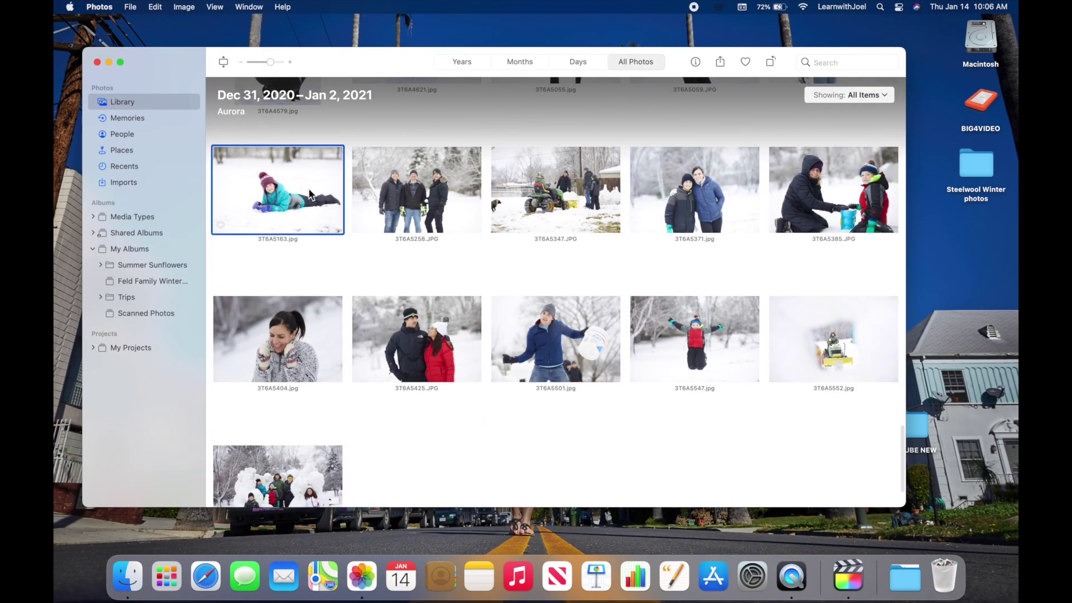
pyautogui.press('super+a')
pyautogui.click(137, 7)
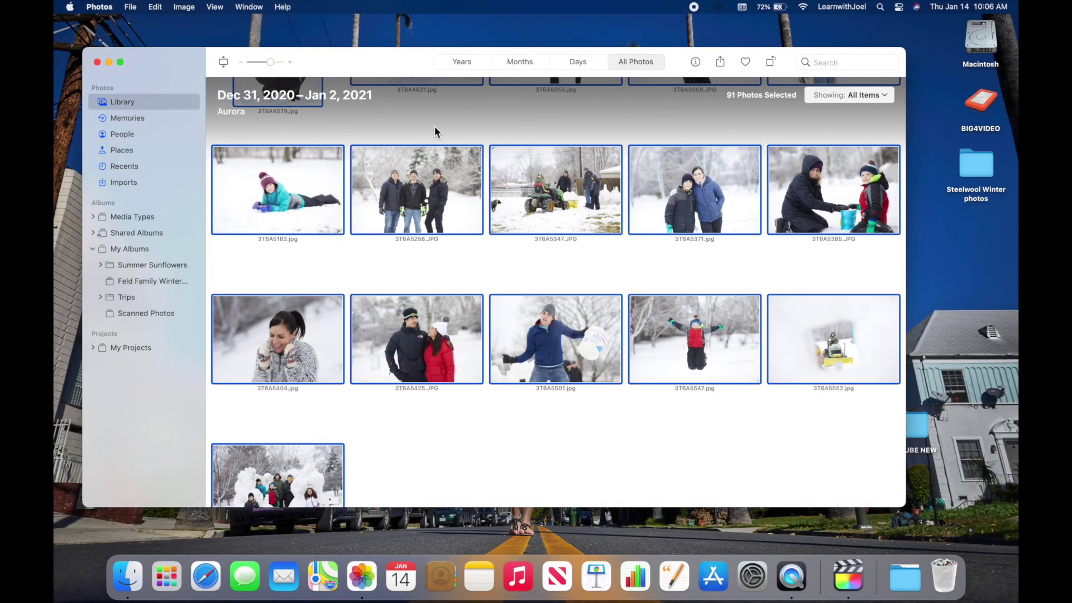
# - Compare the File menu for the first beach photo and IMG_0110, whose referenced file is revealable
pyautogui.scroll(5, 434, 128)
pyautogui.scroll(5, 434, 131)
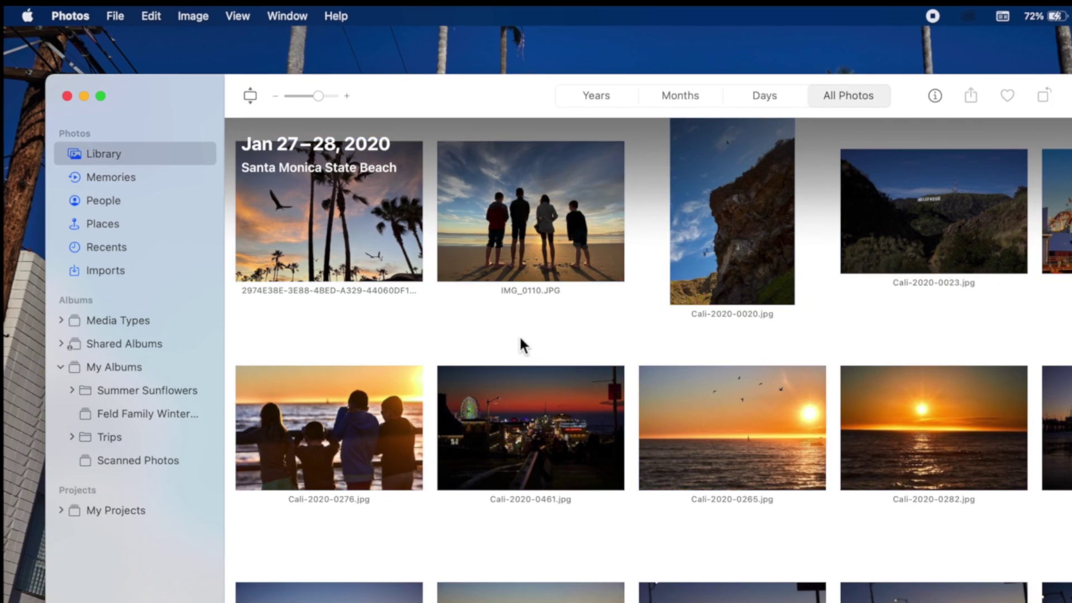
pyautogui.click(373, 216)
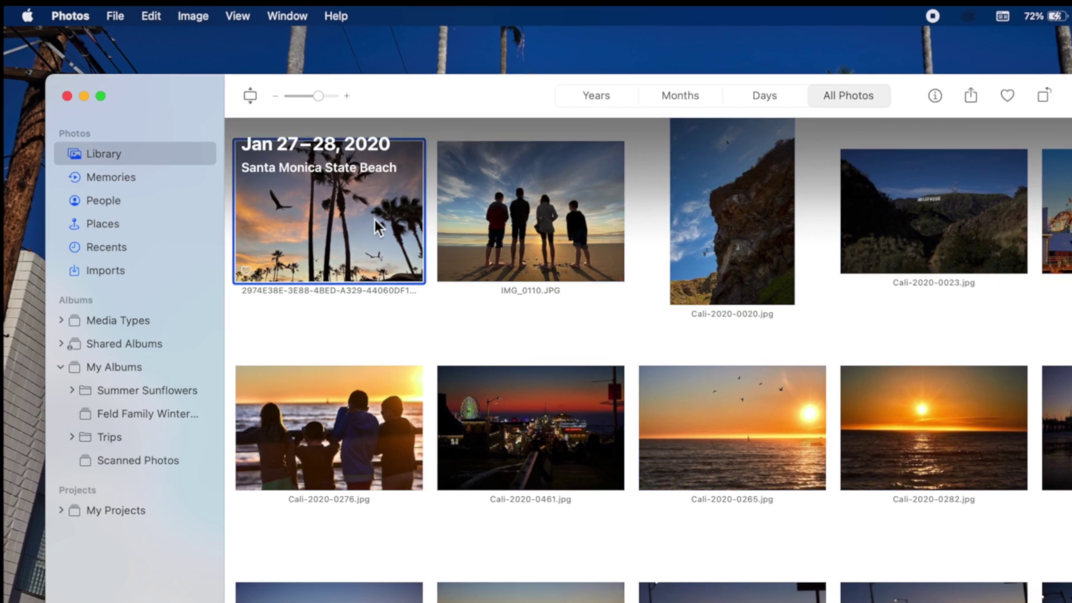
pyautogui.click(115, 16)
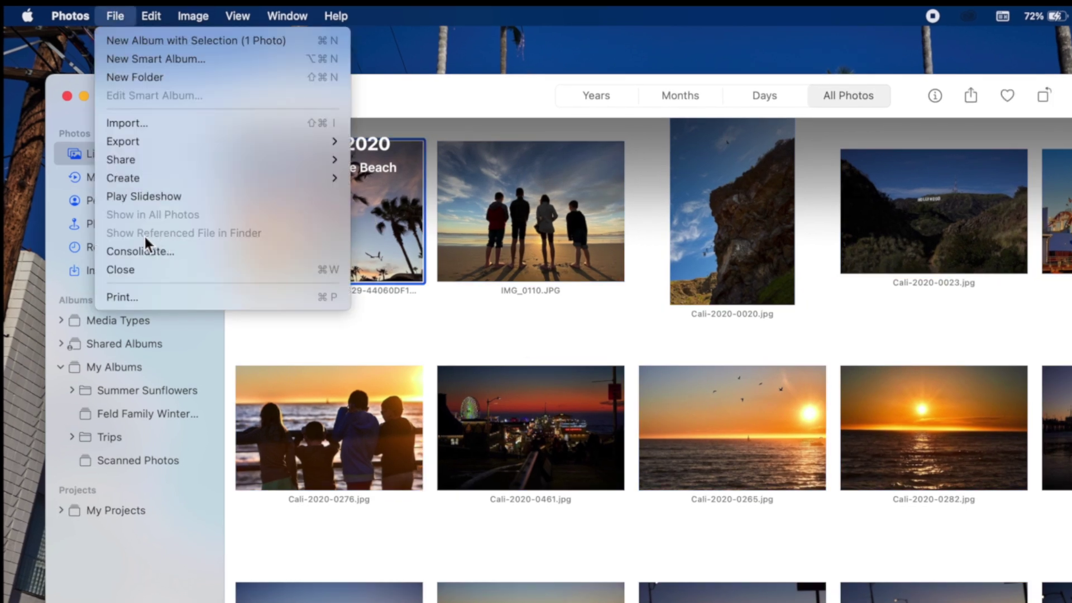
pyautogui.click(124, 12)
pyautogui.press('Right')
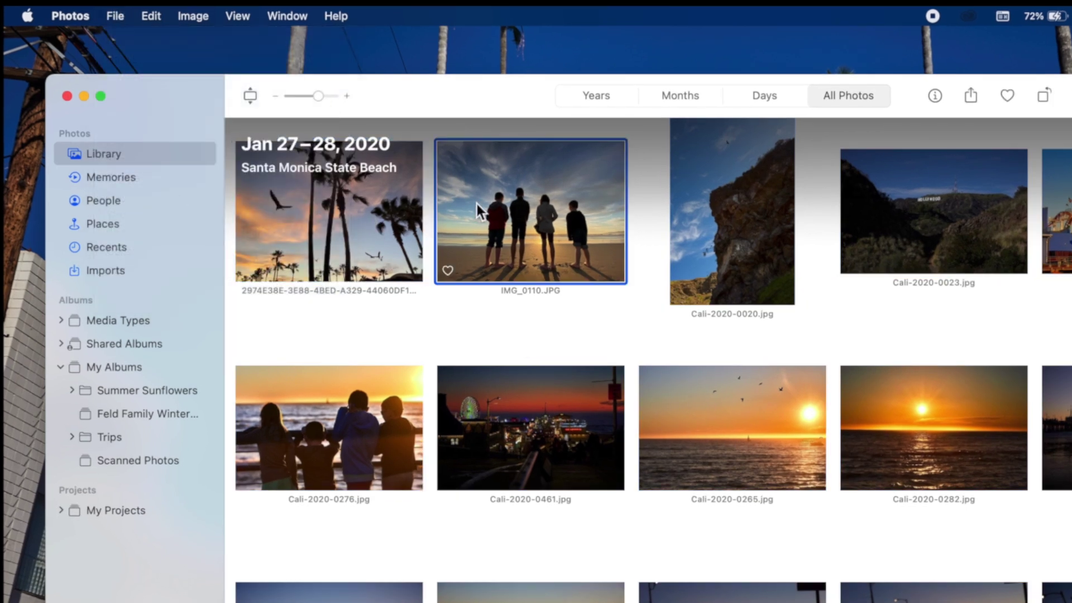
pyautogui.click(117, 13)
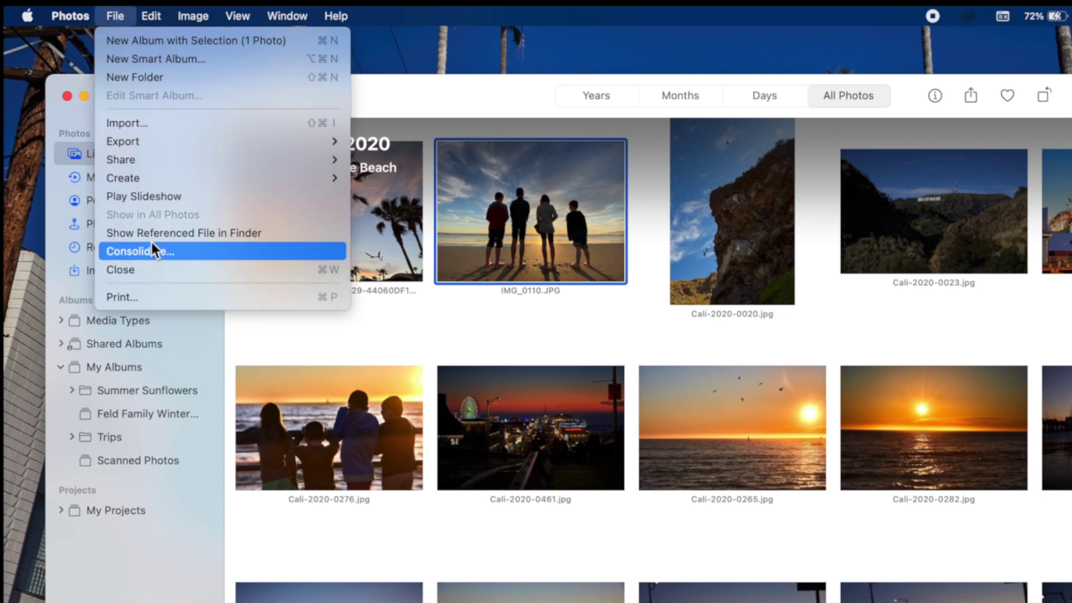
# - Reveal IMG_0110.JPG's original in the Desktop California folder, reposition Finder, then return to Photos
pyautogui.click(202, 232)
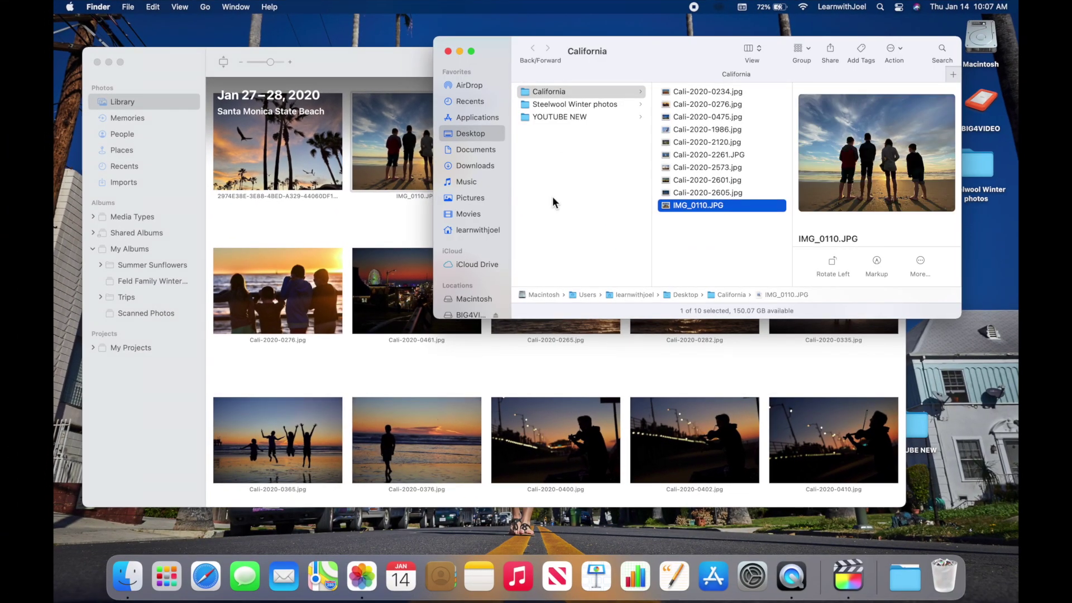
pyautogui.moveTo(621, 58); pyautogui.dragTo(512, 146)
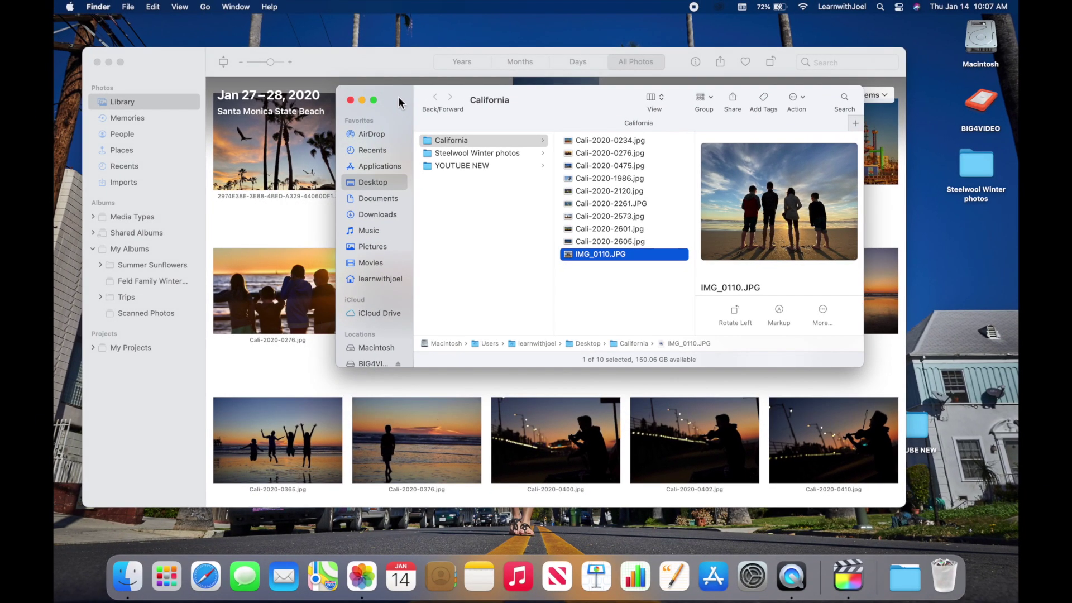
pyautogui.moveTo(398, 98); pyautogui.dragTo(398, 50)
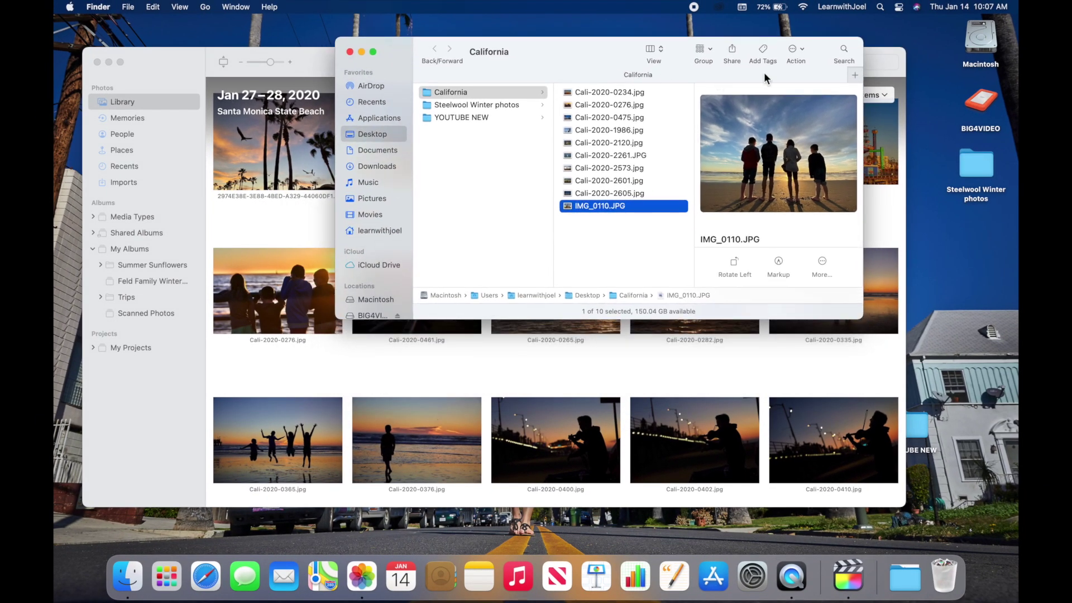
pyautogui.click(990, 103)
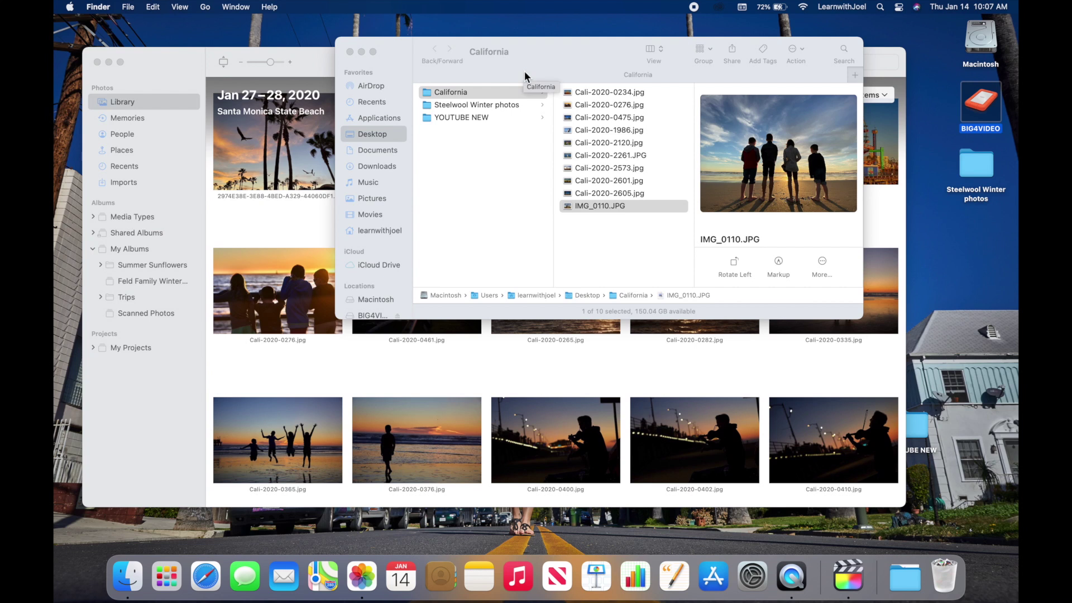
pyautogui.click(188, 66)
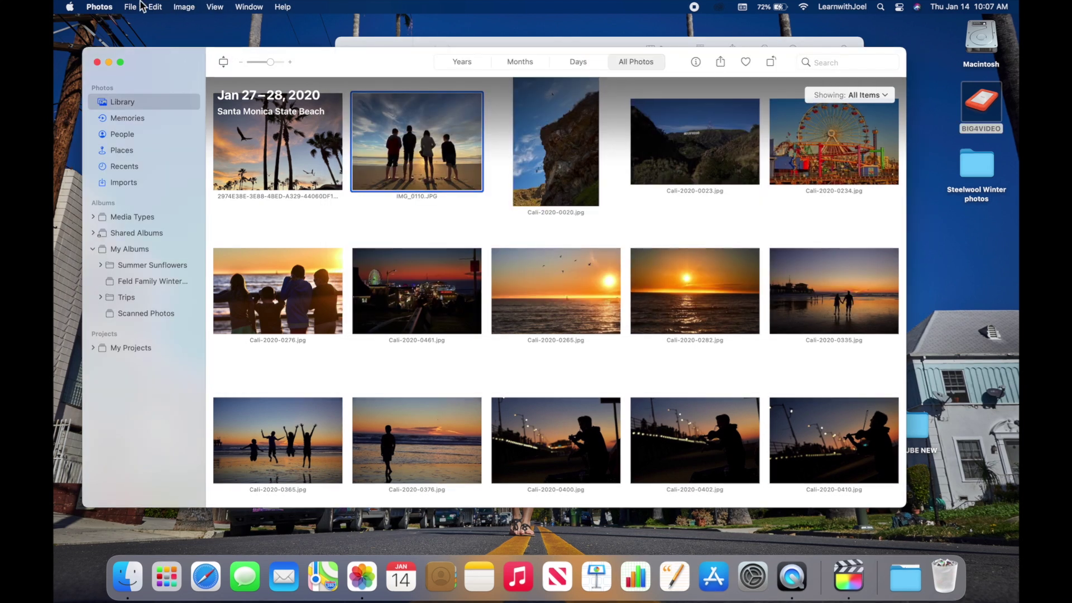
# - Consolidate IMG_0110 with File > Consolidate, copying its original into the library
pyautogui.click(139, 5)
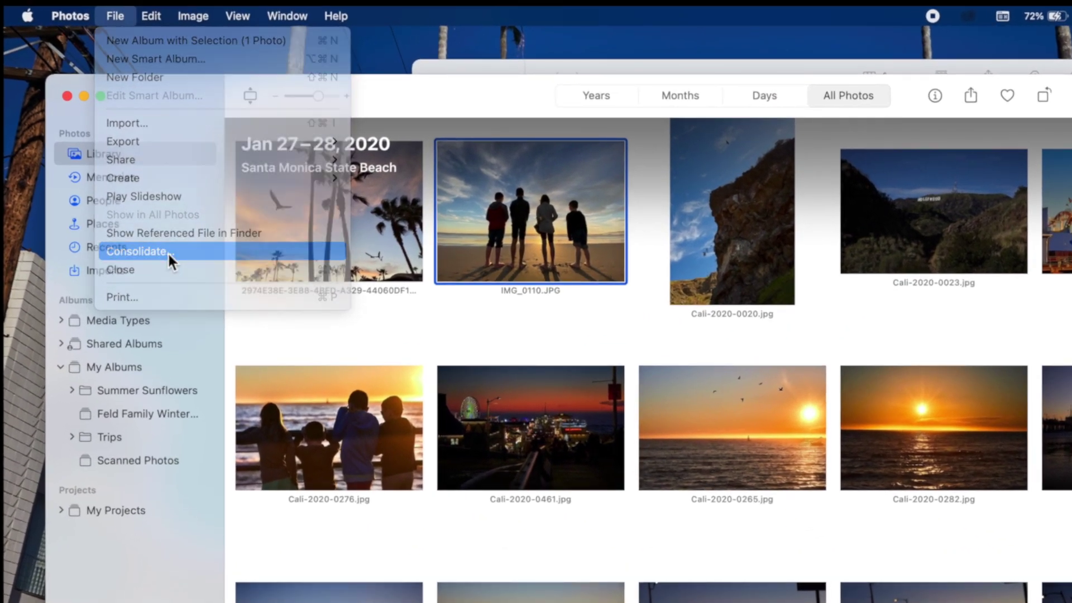
pyautogui.click(167, 248)
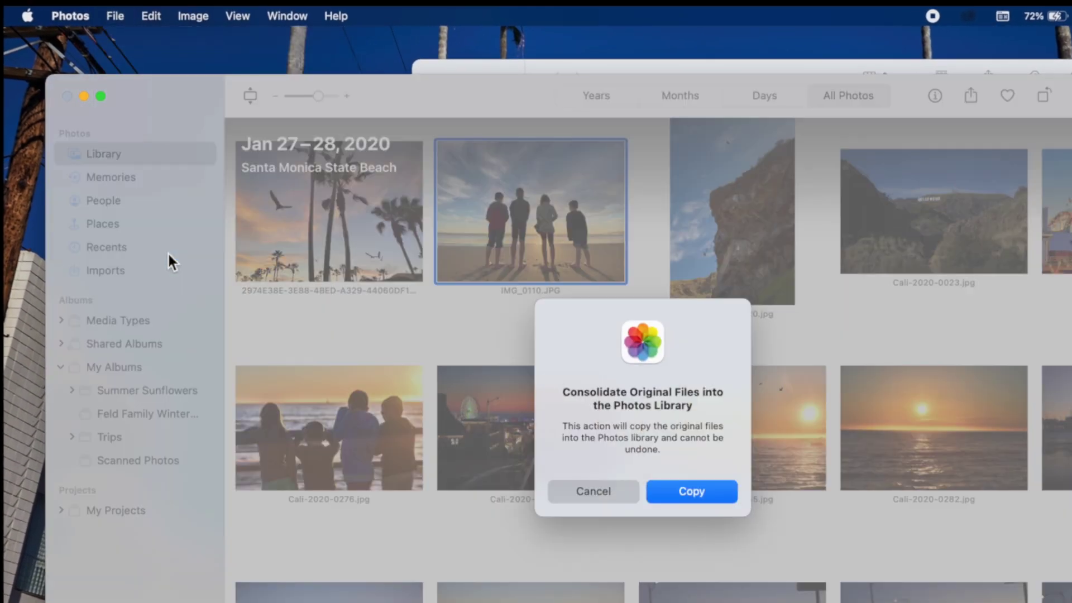
pyautogui.click(692, 492)
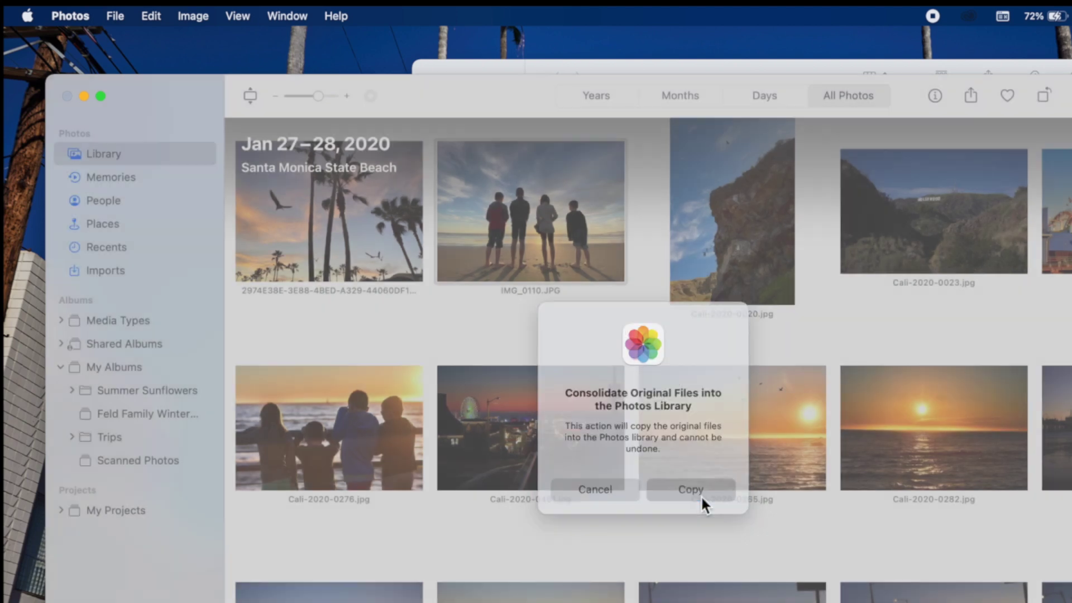
# - Check the File menu for IMG_0110 and Cali-2020-0234, then reselect IMG_0110
pyautogui.click(125, 10)
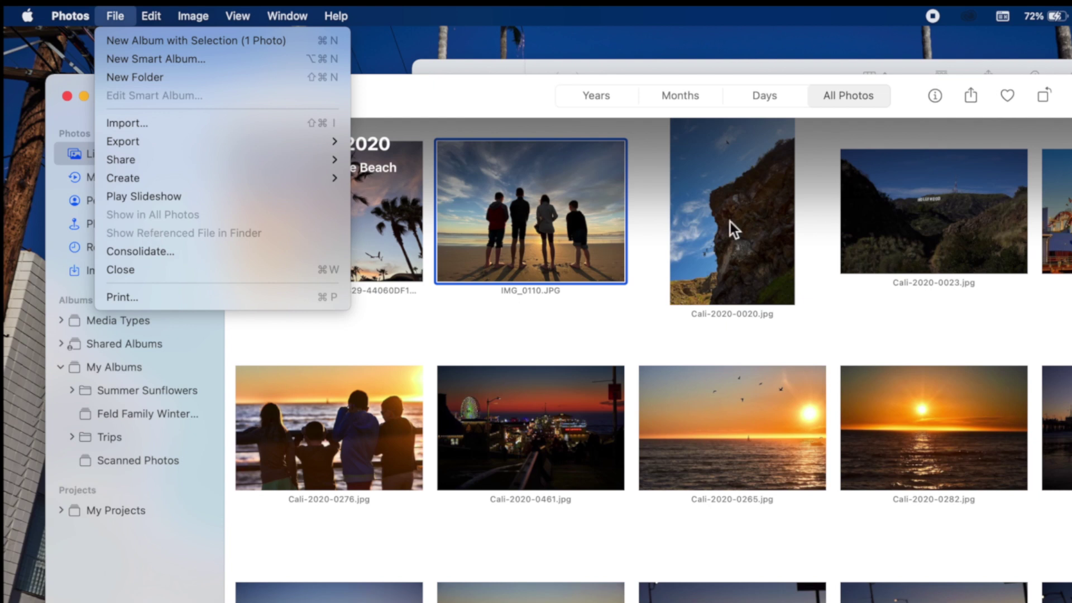
pyautogui.click(789, 223)
pyautogui.click(1060, 212)
pyautogui.click(120, 14)
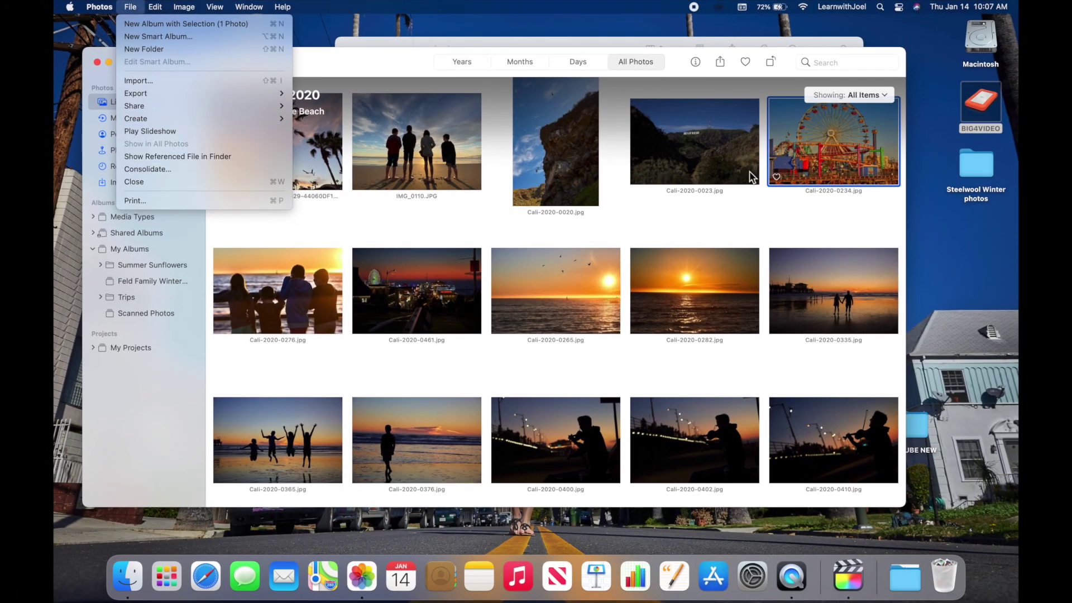
pyautogui.click(459, 136)
pyautogui.click(432, 142)
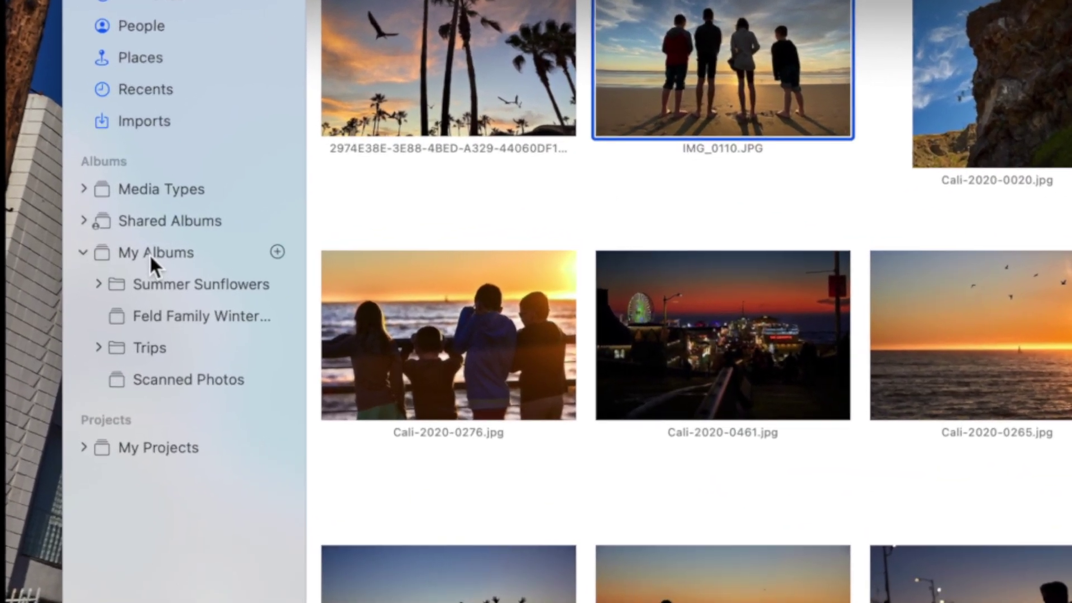
# - Create a smart album named 'Referenced Photo Files' with the rule 'Photo is referenced'
pyautogui.click(278, 252)
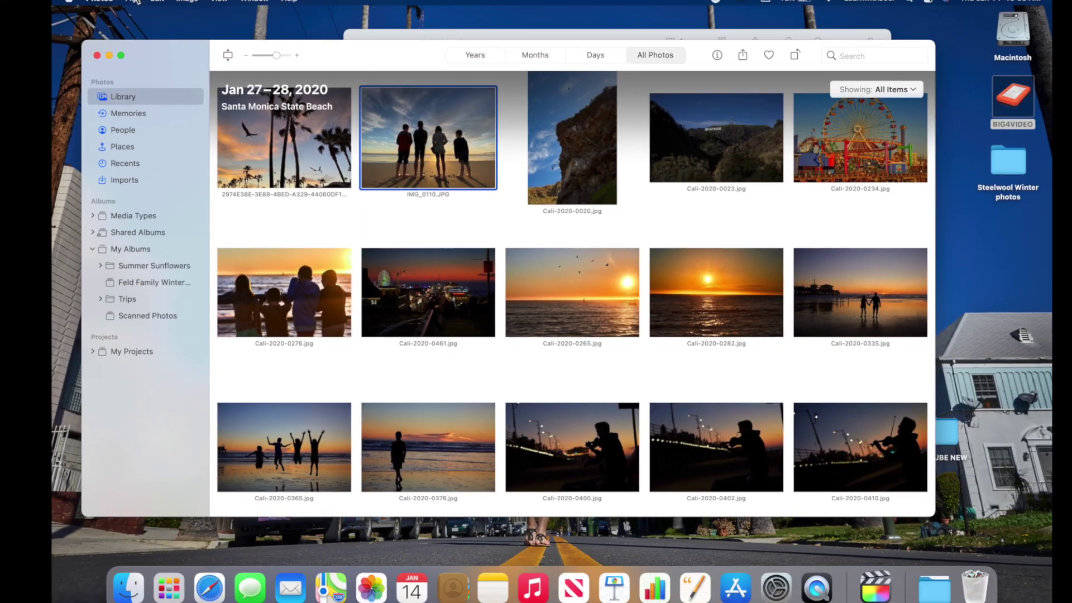
pyautogui.click(155, 14)
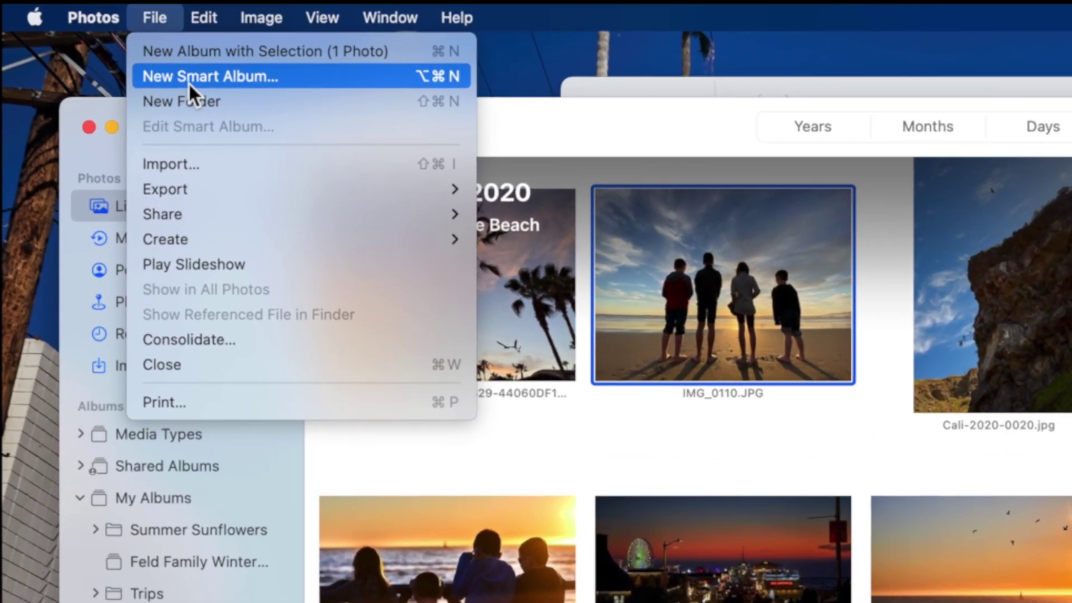
pyautogui.click(188, 82)
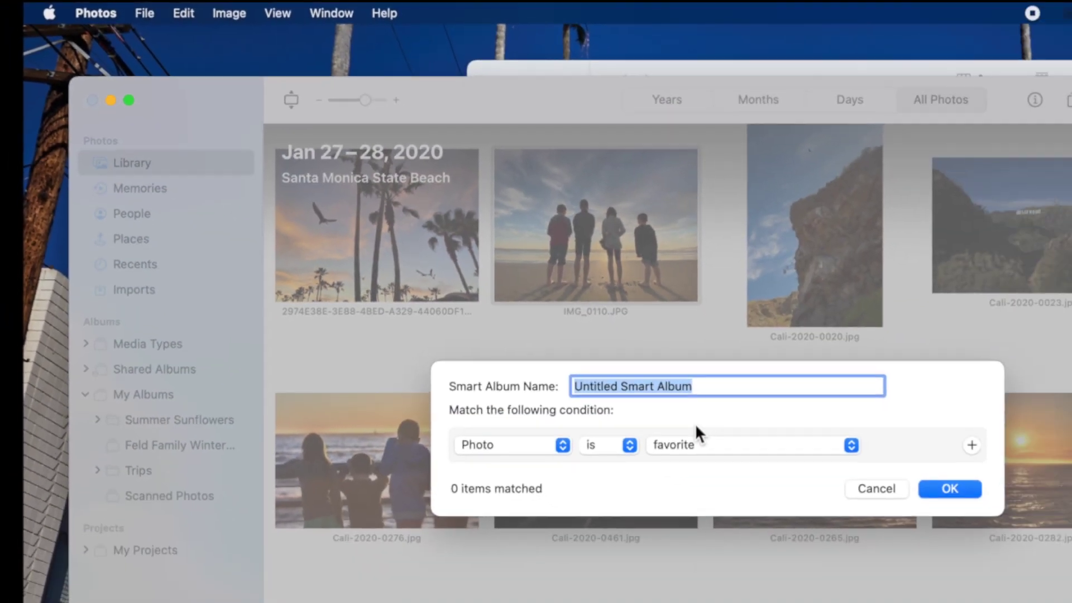
pyautogui.write('Reference')
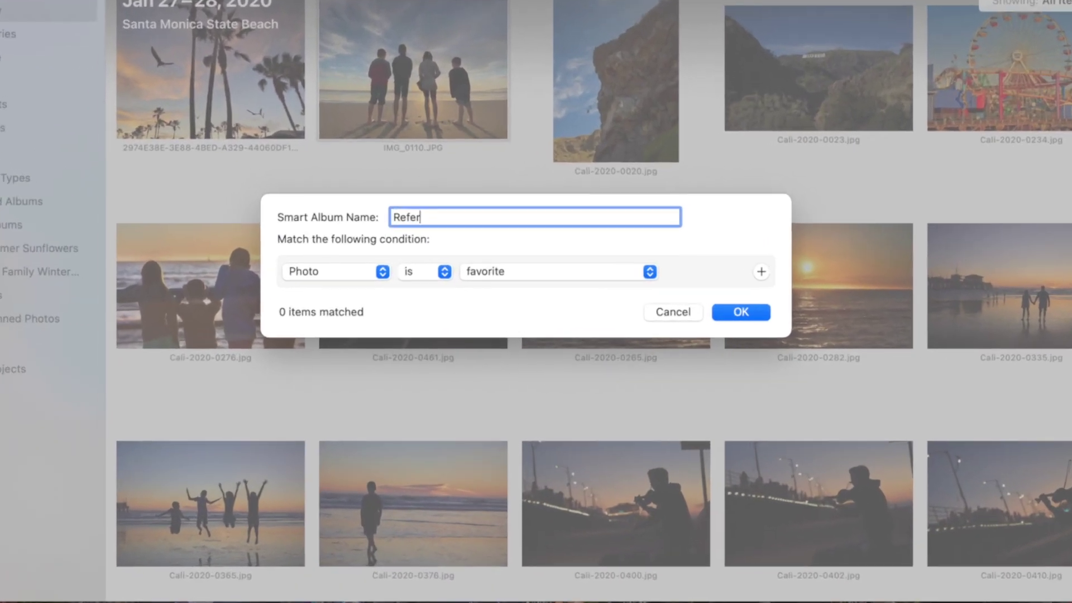
pyautogui.write('d Photos')
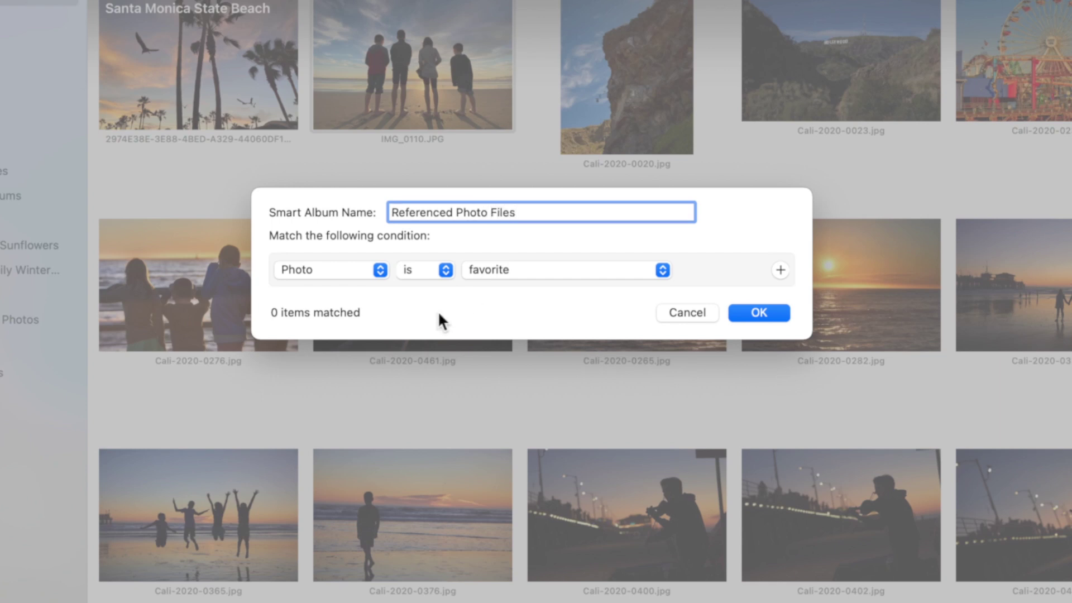
pyautogui.click(347, 266)
pyautogui.click(323, 271)
pyautogui.click(426, 277)
pyautogui.click(427, 277)
pyautogui.click(512, 275)
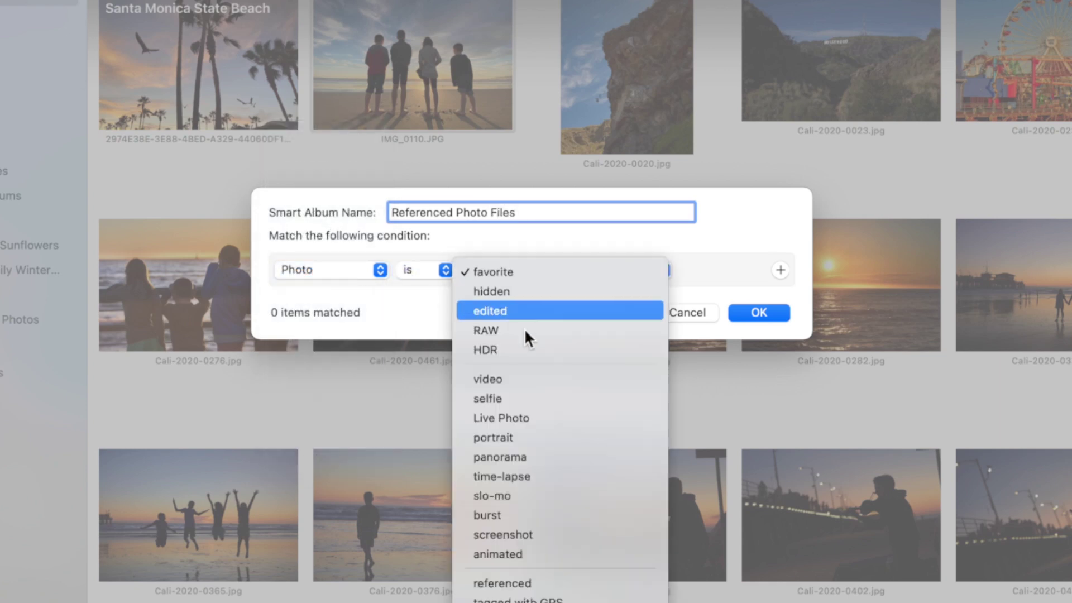
pyautogui.click(504, 581)
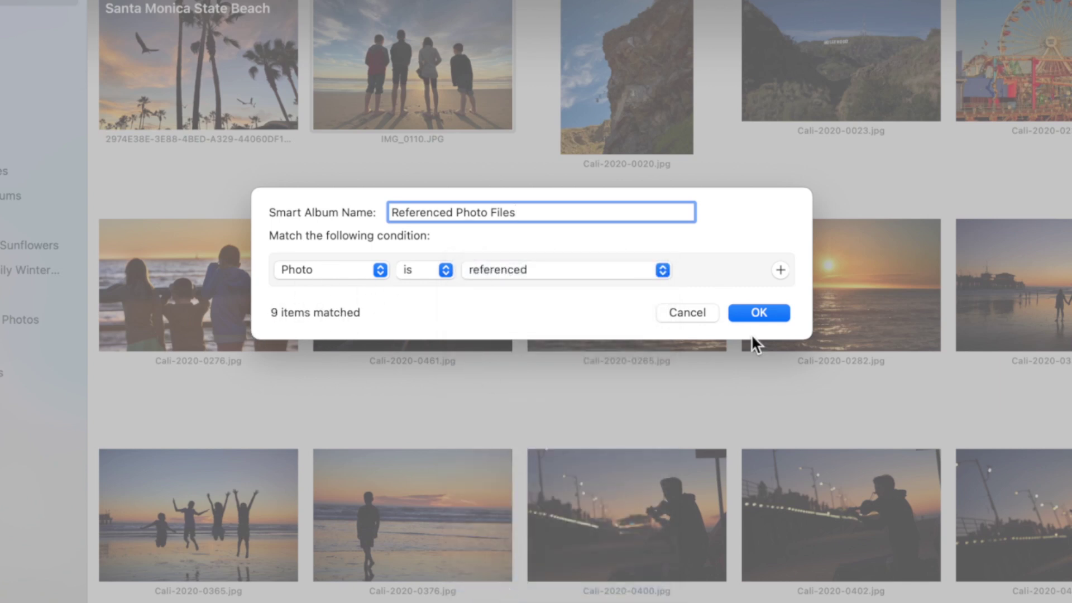
pyautogui.click(763, 311)
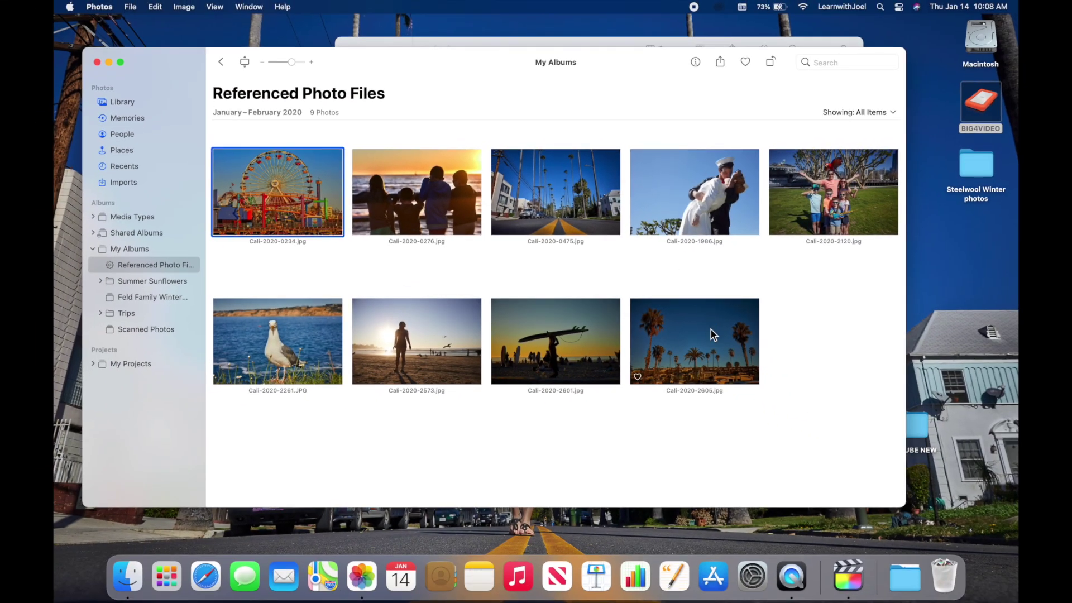
# - Consolidate all nine referenced photos into the library, then show the full Library
pyautogui.press('super+a')
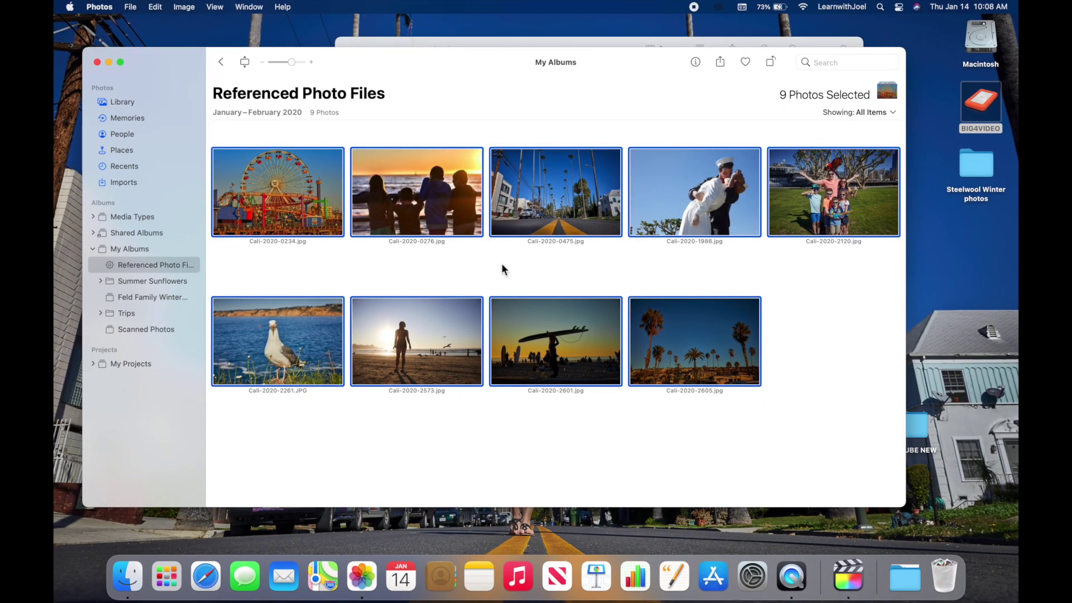
pyautogui.click(135, 6)
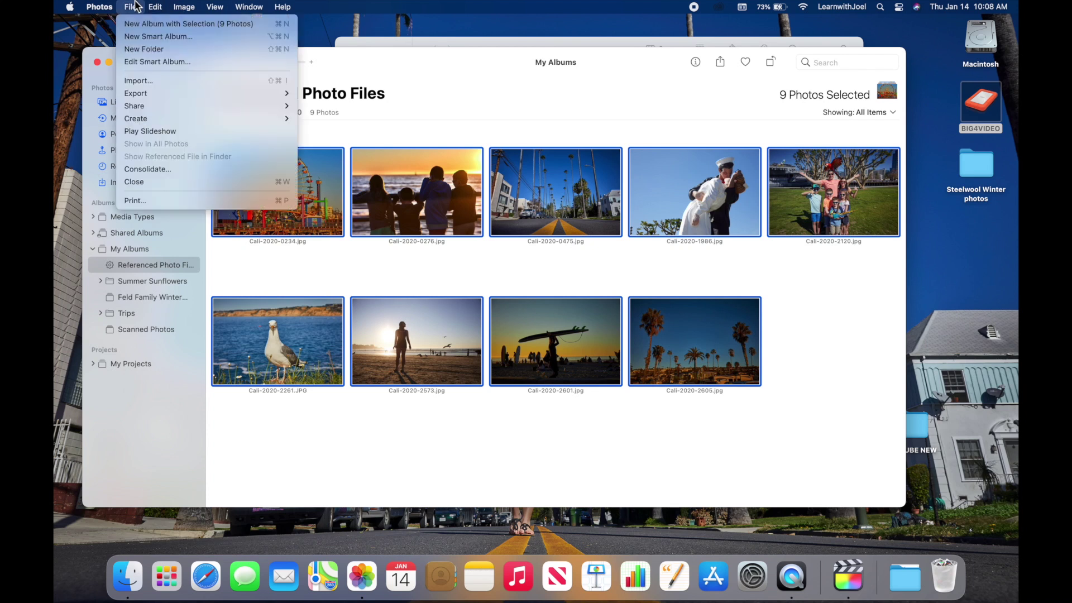
pyautogui.click(151, 169)
pyautogui.click(537, 335)
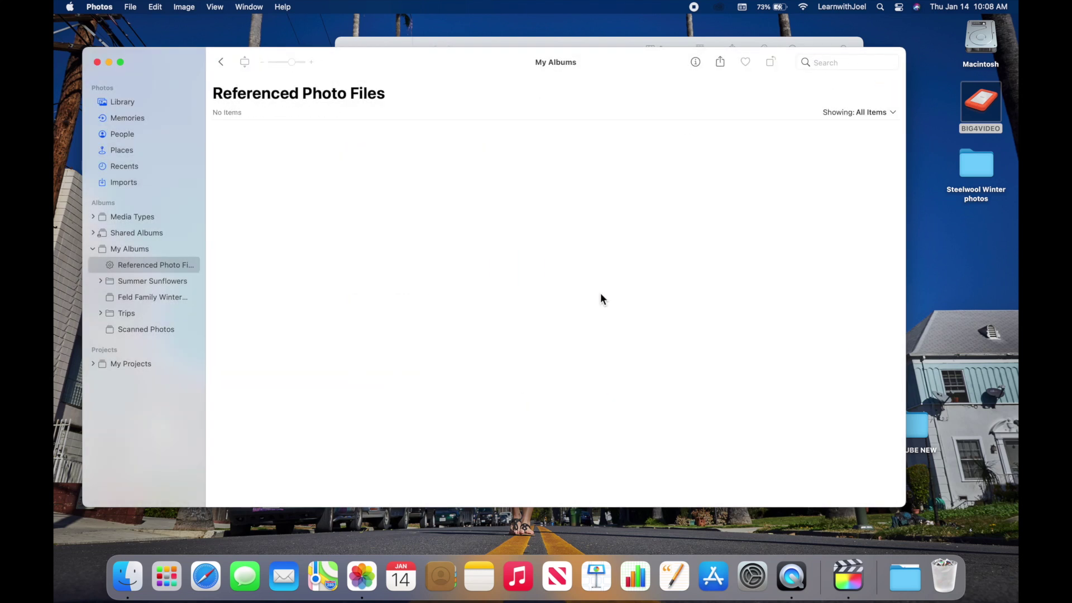
pyautogui.click(124, 105)
pyautogui.click(497, 210)
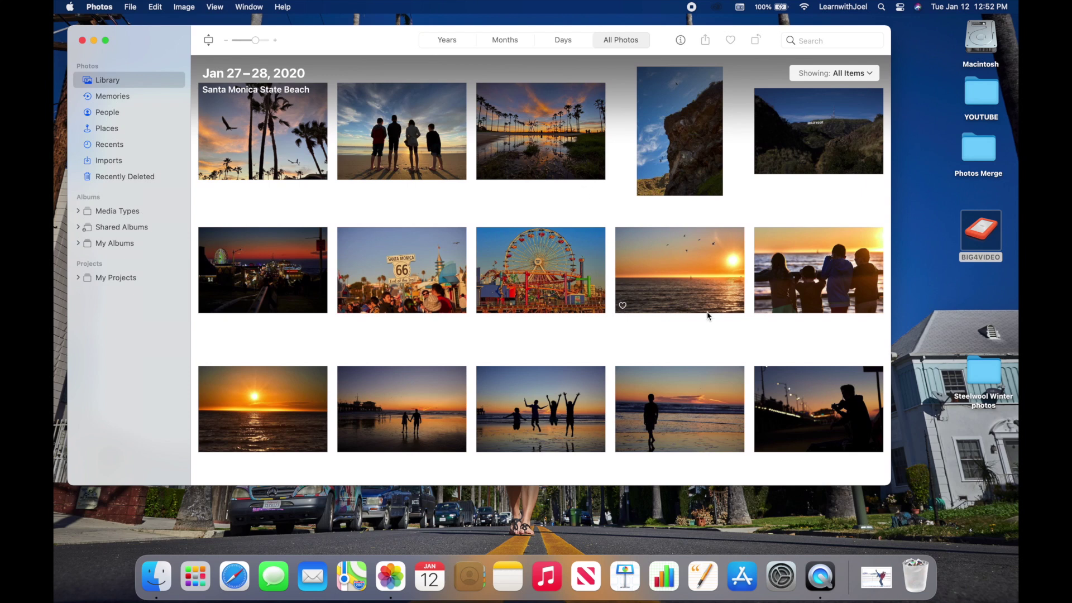
# - Open the Steelwool Winter photos folder in Finder and display it in icon view
pyautogui.scroll(-20, 477, 353)
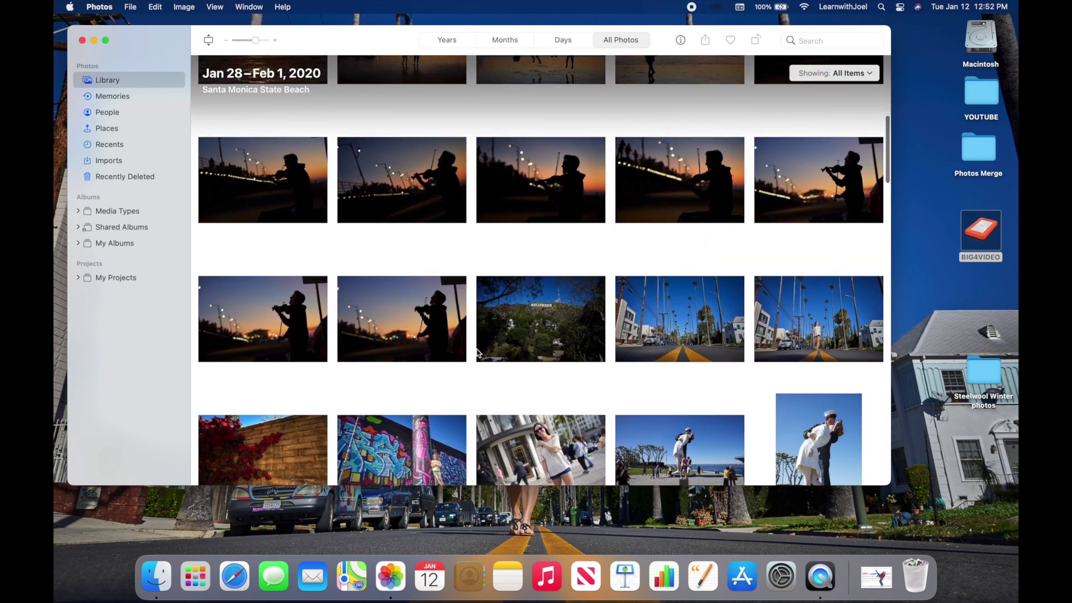
pyautogui.click(926, 201)
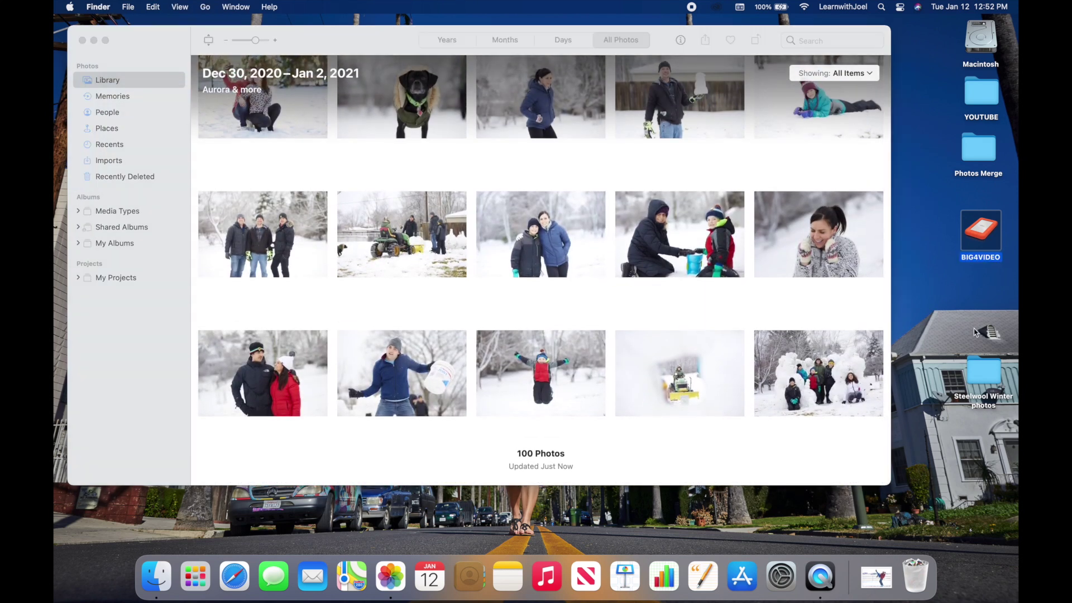
pyautogui.click(978, 370)
pyautogui.doubleClick(978, 370)
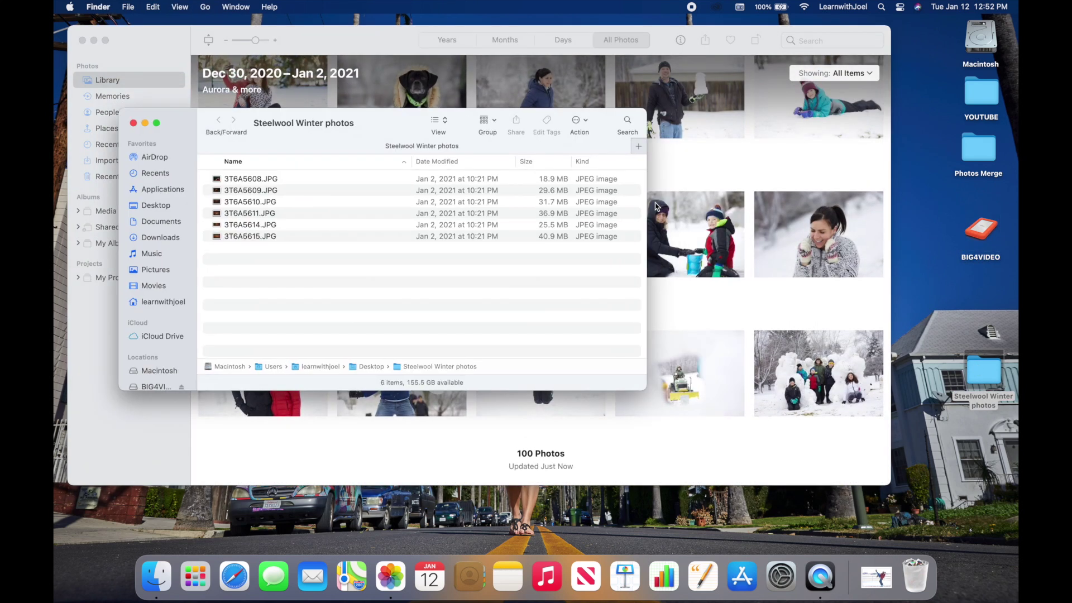
pyautogui.click(487, 120)
pyautogui.click(492, 129)
pyautogui.click(438, 120)
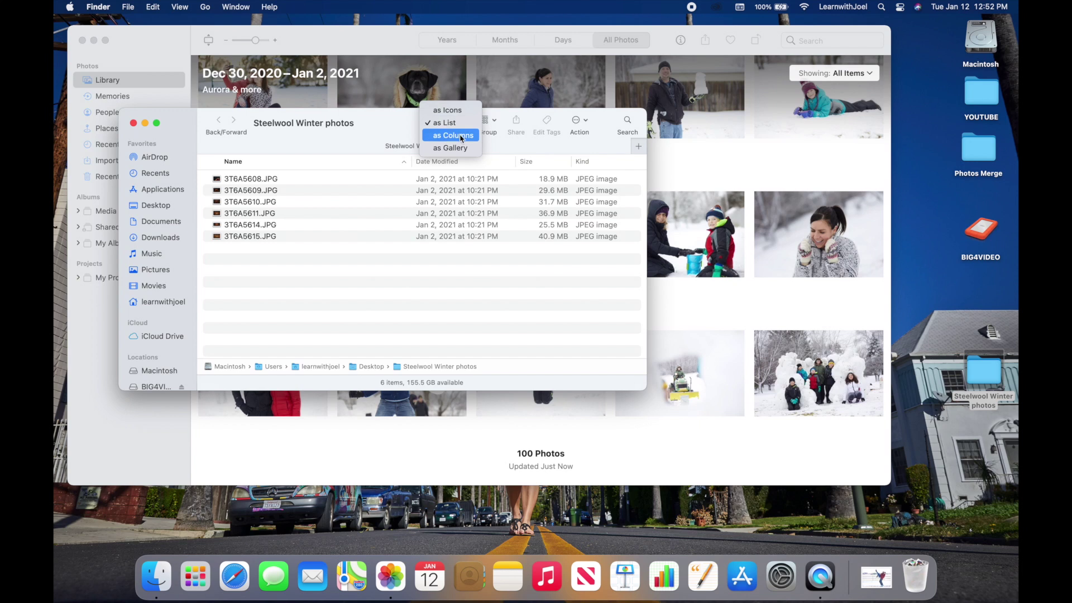
pyautogui.click(444, 109)
# - Import the six winter JPGs by dragging them onto the Photos window
pyautogui.moveTo(611, 187); pyautogui.dragTo(206, 215)
pyautogui.moveTo(553, 180); pyautogui.dragTo(670, 212)
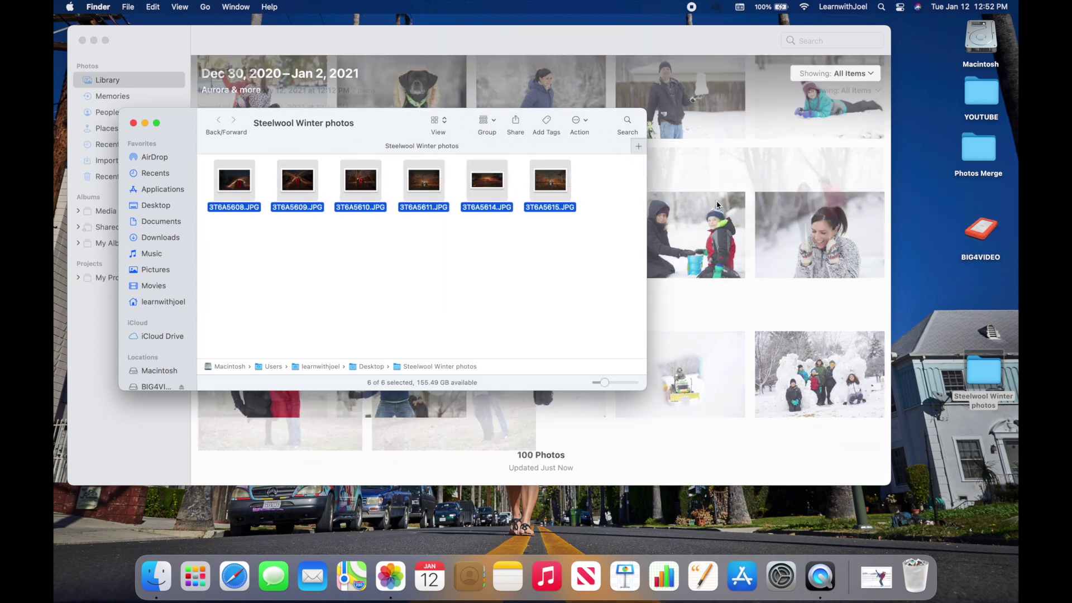
pyautogui.click(184, 59)
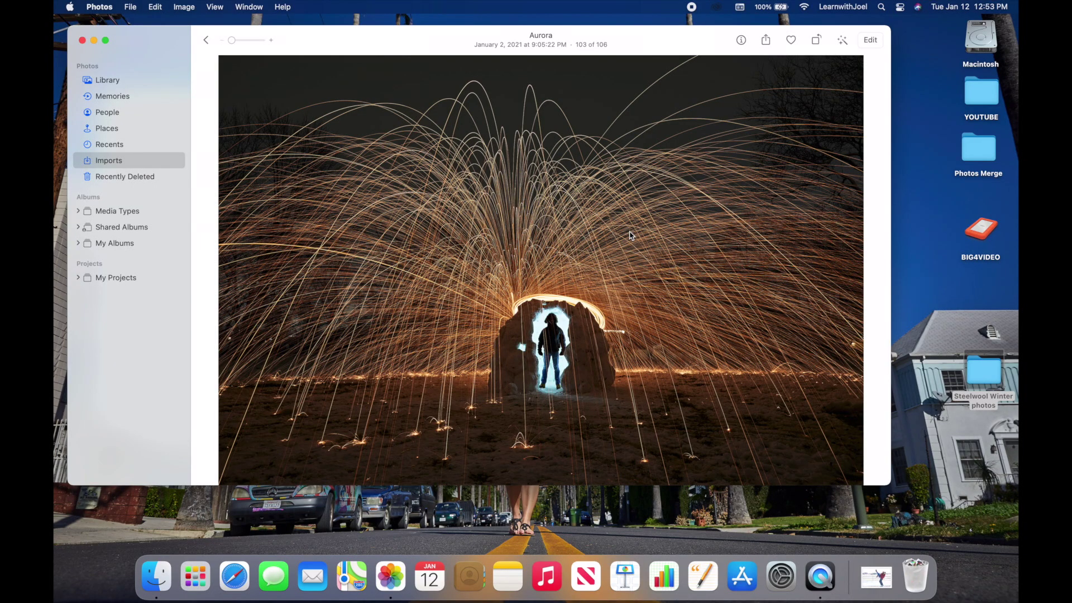
# - Browse the six imported Steelwool photos, then open Photos Preferences on the General tab
pyautogui.press('Right')
pyautogui.press('Right')
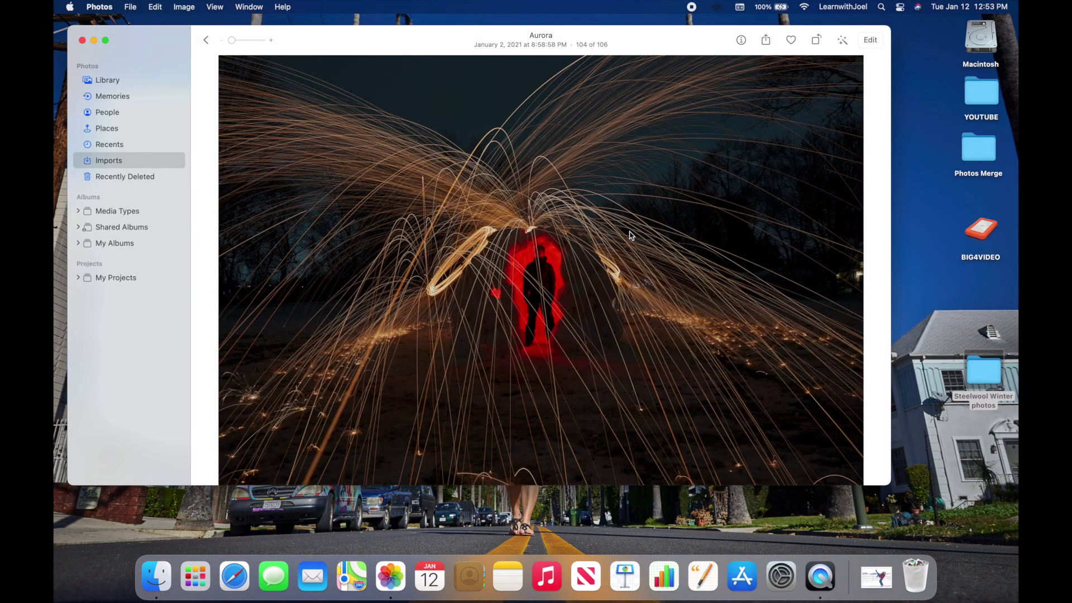
pyautogui.press('Right')
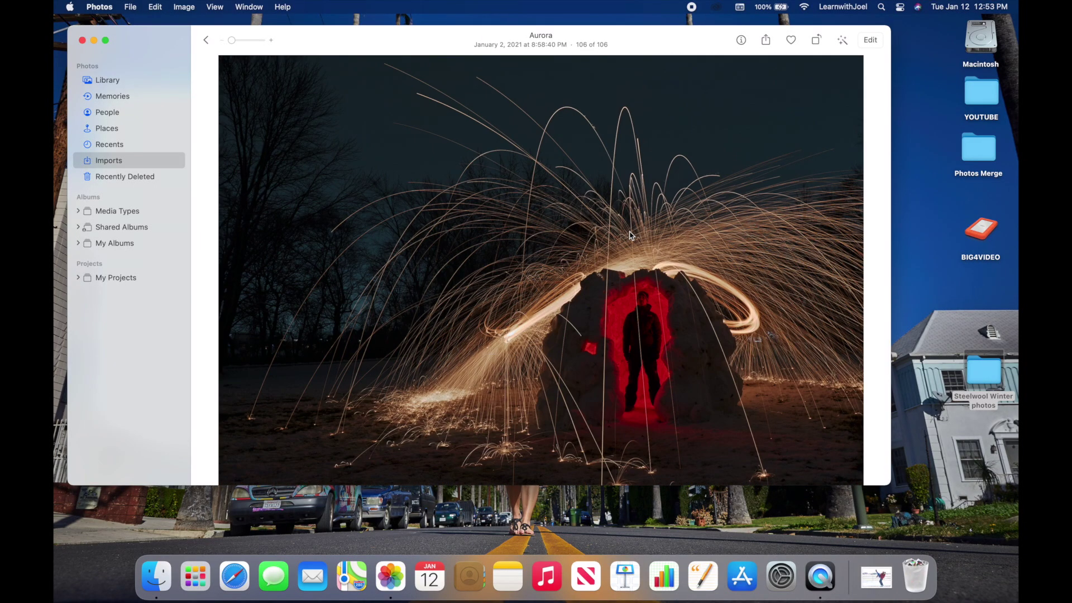
pyautogui.press('Escape')
pyautogui.doubleClick(335, 385)
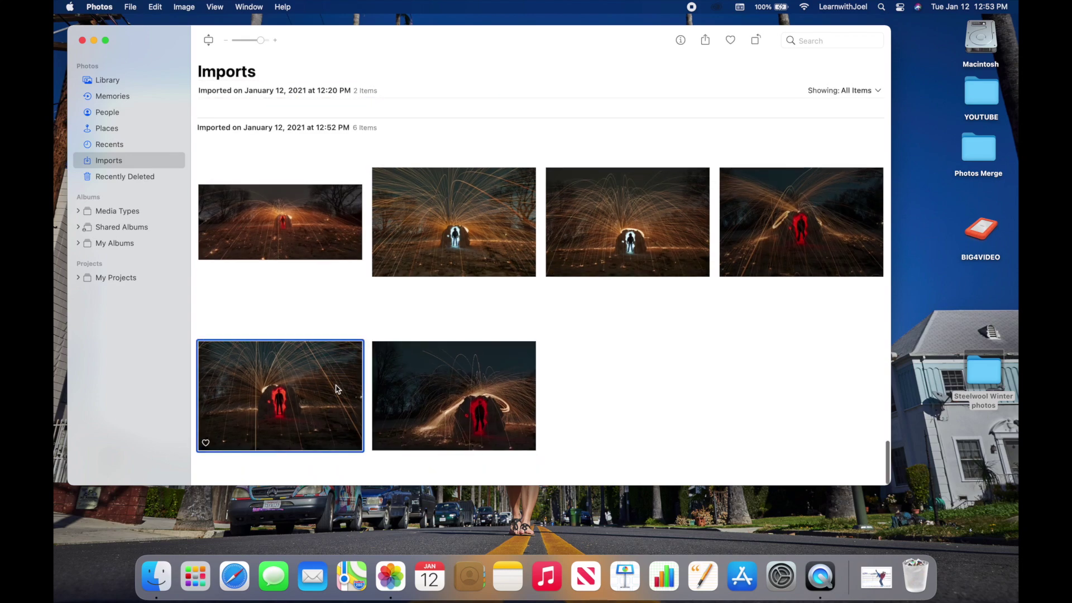
pyautogui.press('Escape')
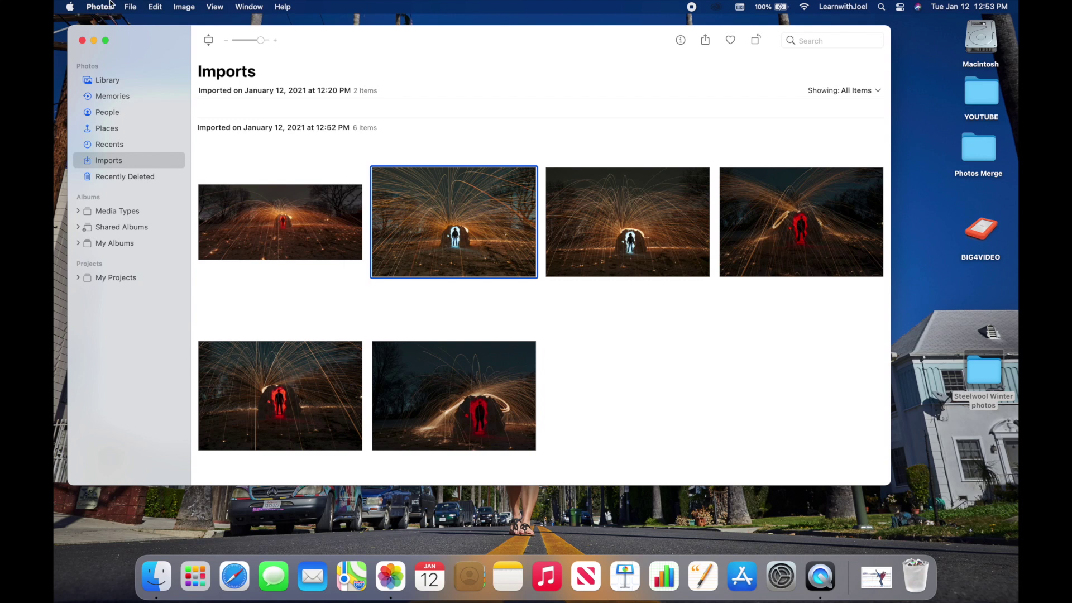
pyautogui.click(99, 7)
pyautogui.click(112, 42)
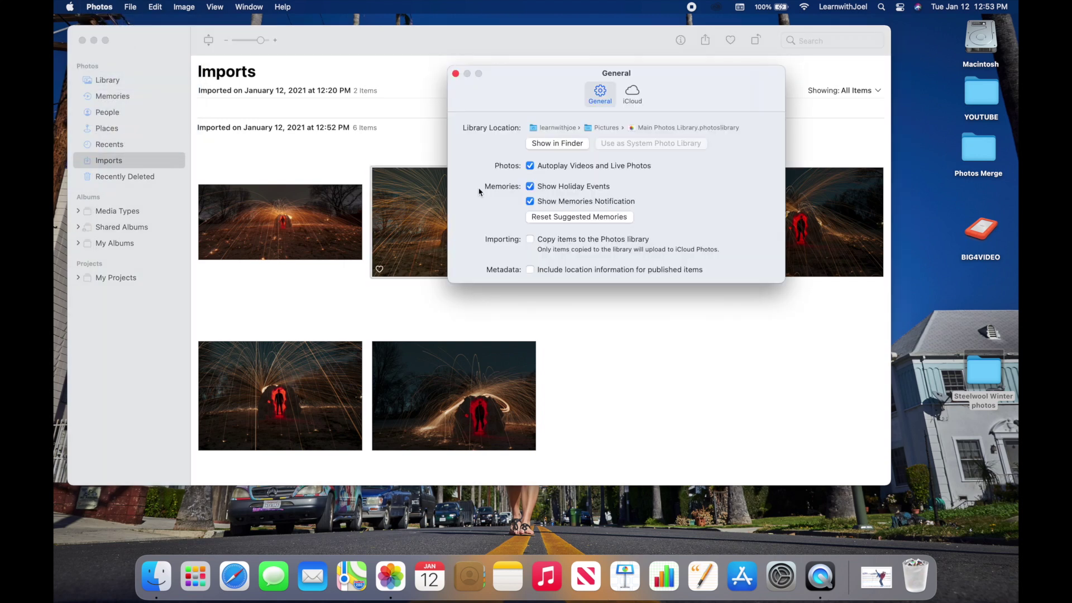
# - Close Preferences, open the BIG4VIDEO drive, and quit Photos
pyautogui.click(455, 73)
pyautogui.click(983, 227)
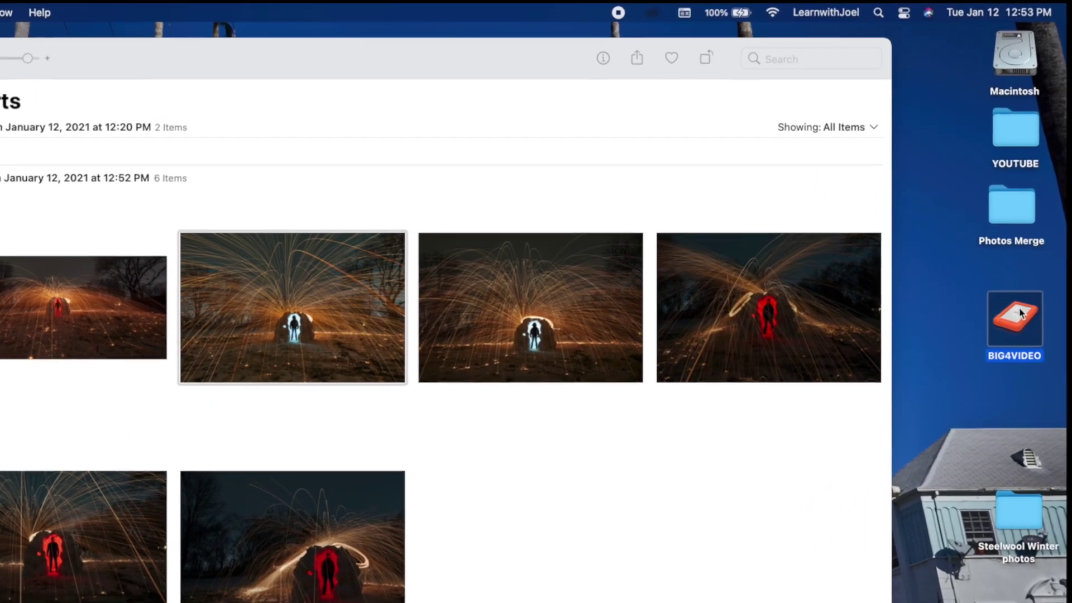
pyautogui.doubleClick(1020, 314)
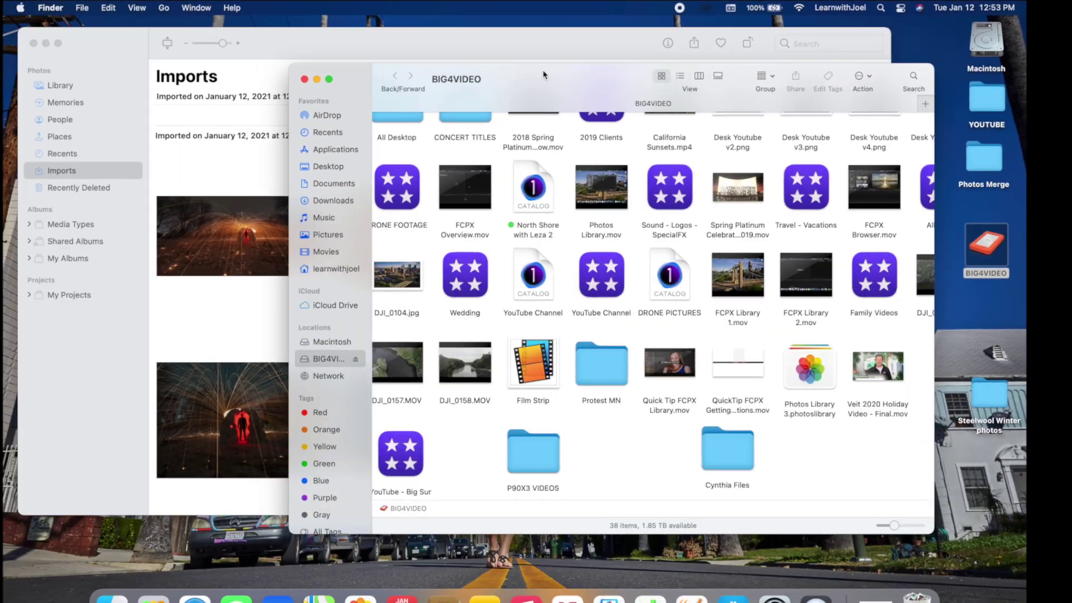
pyautogui.scroll(2, 721, 337)
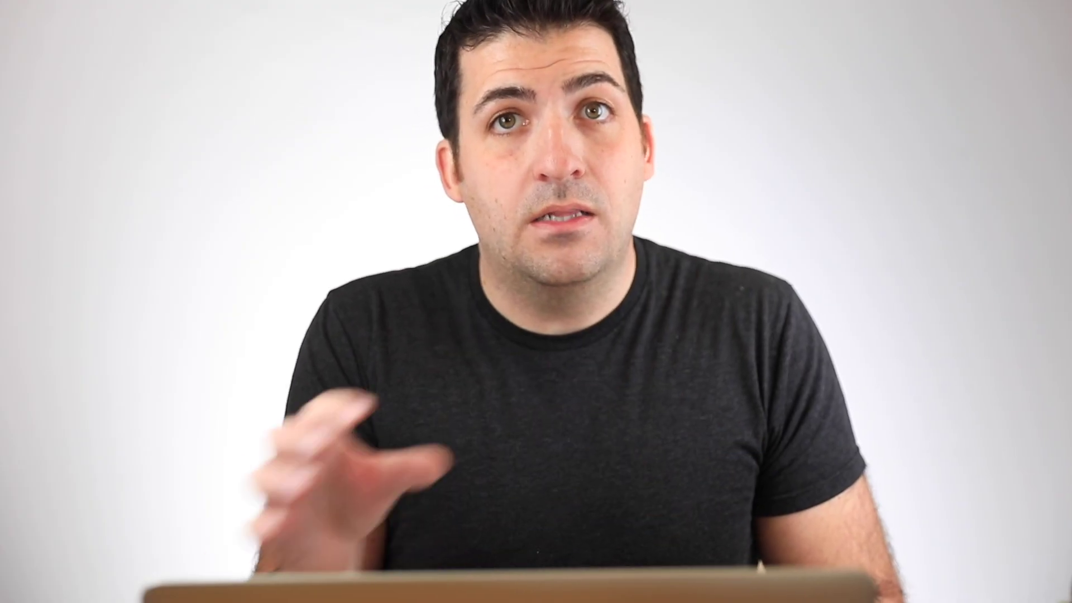
pyautogui.click(204, 119)
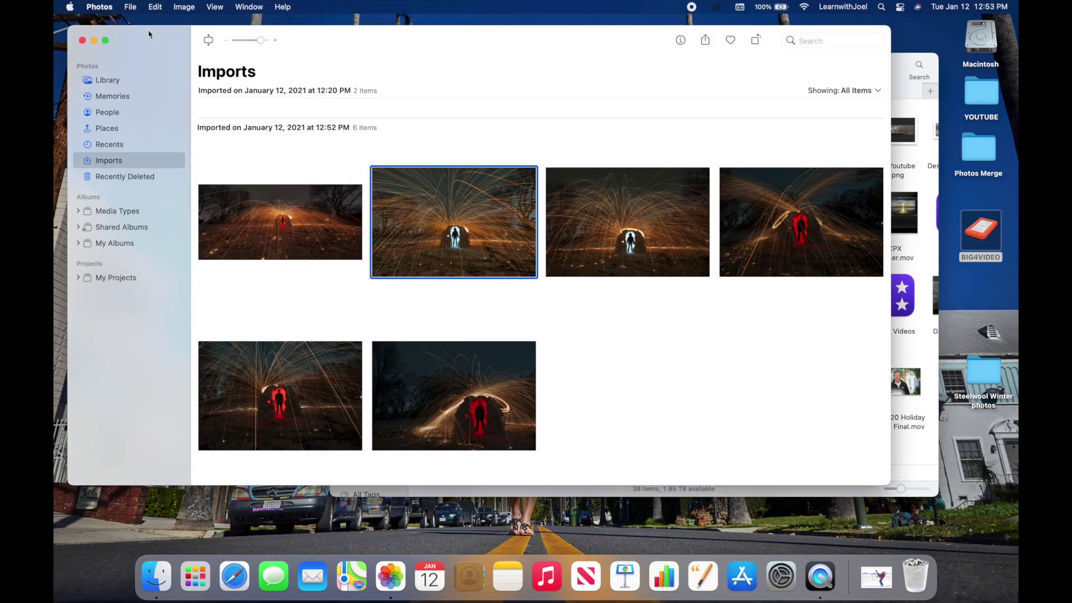
pyautogui.click(99, 7)
pyautogui.click(146, 143)
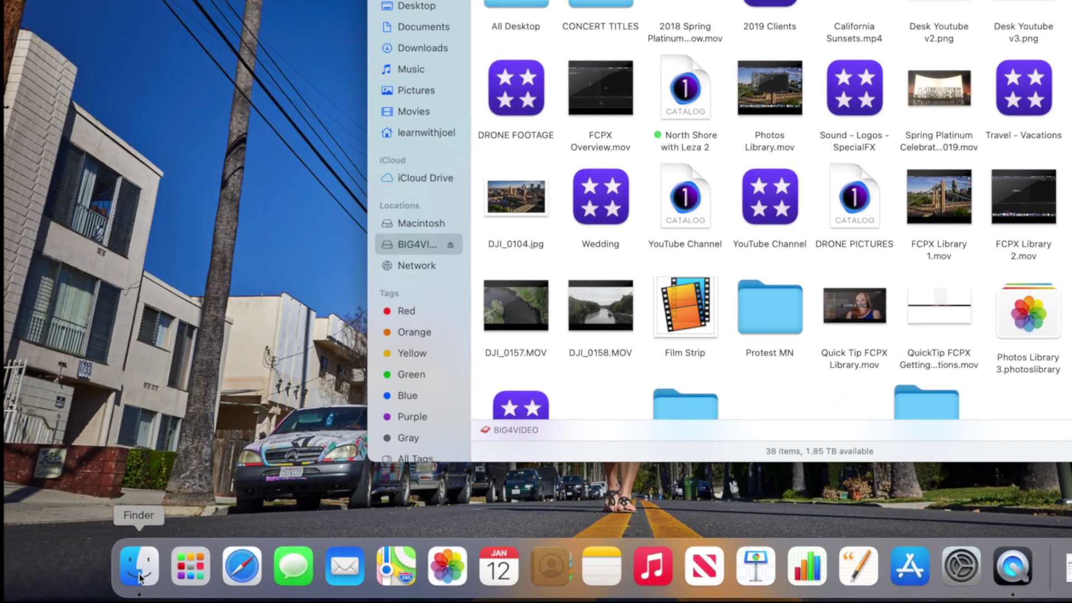
# - Copy Main Photos Library.photoslibrary from Pictures onto the BIG4VIDEO drive
pyautogui.rightClick(157, 583)
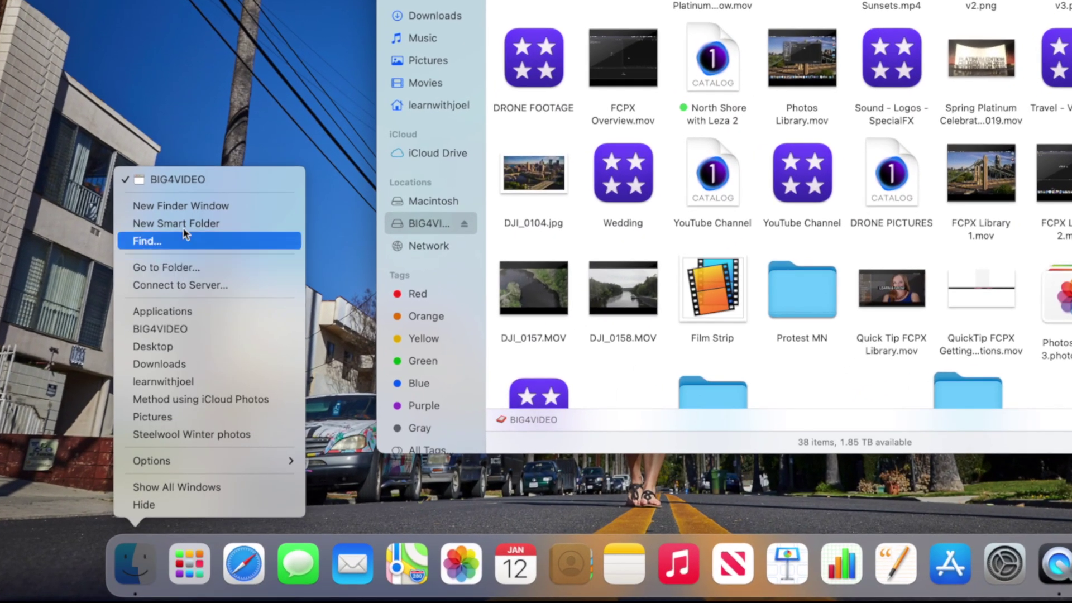
pyautogui.click(178, 205)
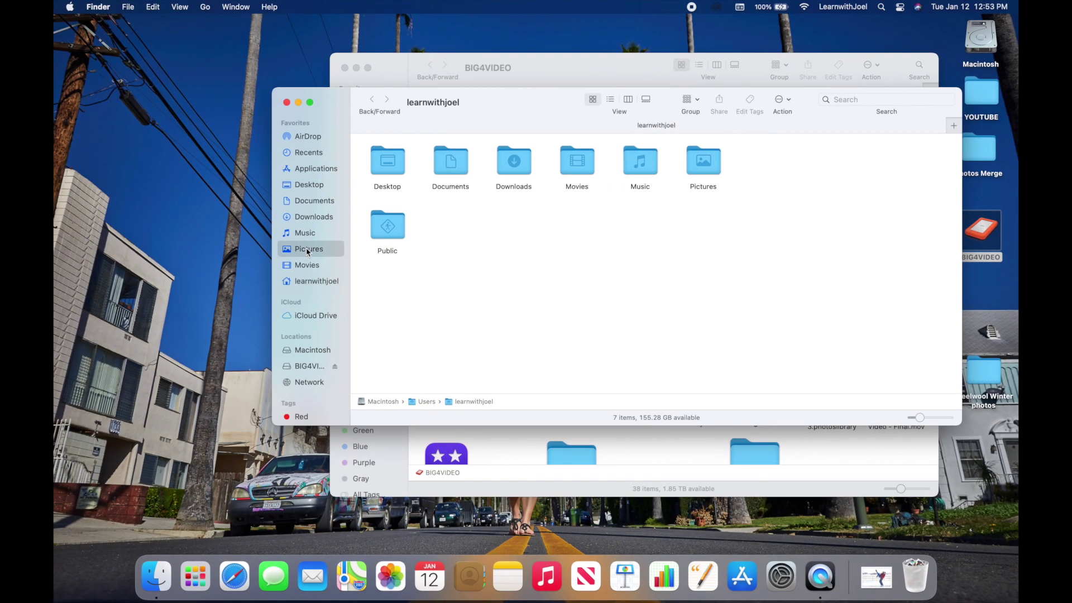
pyautogui.click(306, 249)
pyautogui.moveTo(503, 105); pyautogui.dragTo(289, 207)
pyautogui.moveTo(161, 266); pyautogui.dragTo(816, 444)
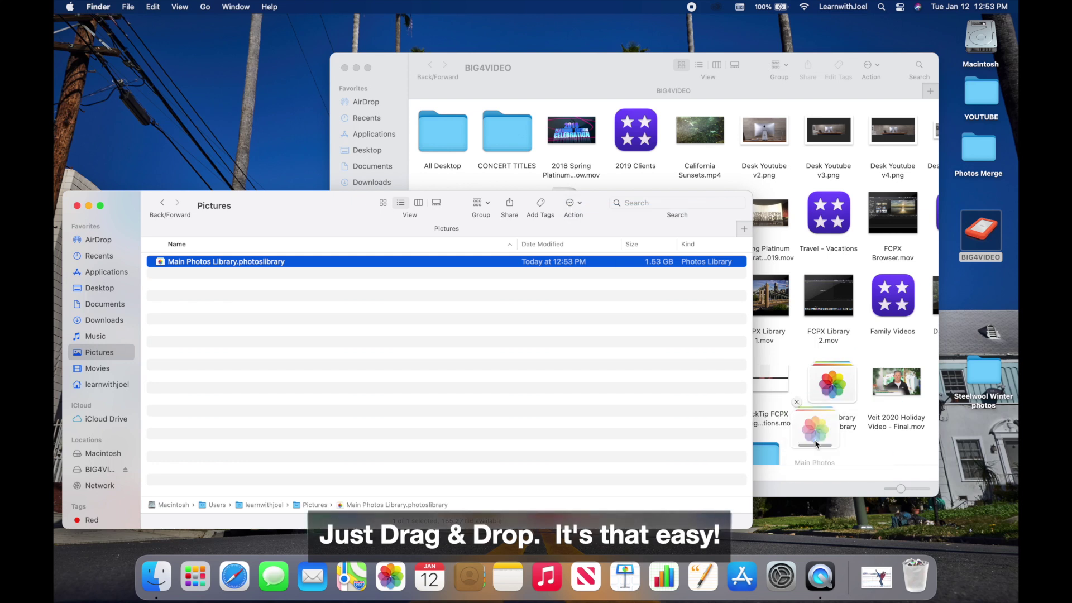
pyautogui.click(862, 450)
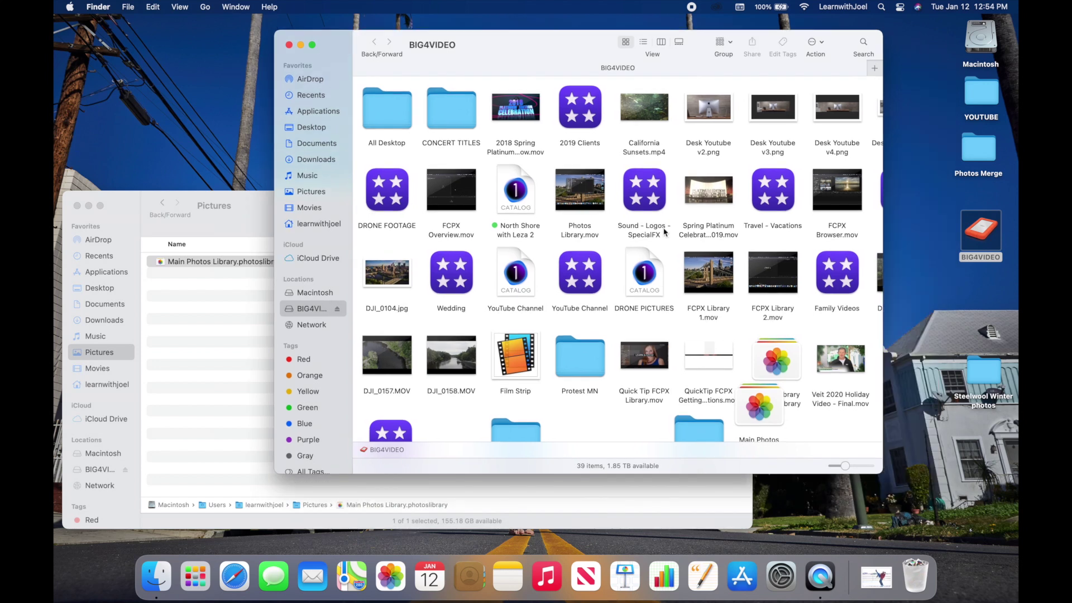
pyautogui.scroll(-2, 698, 335)
pyautogui.moveTo(726, 352); pyautogui.dragTo(671, 375)
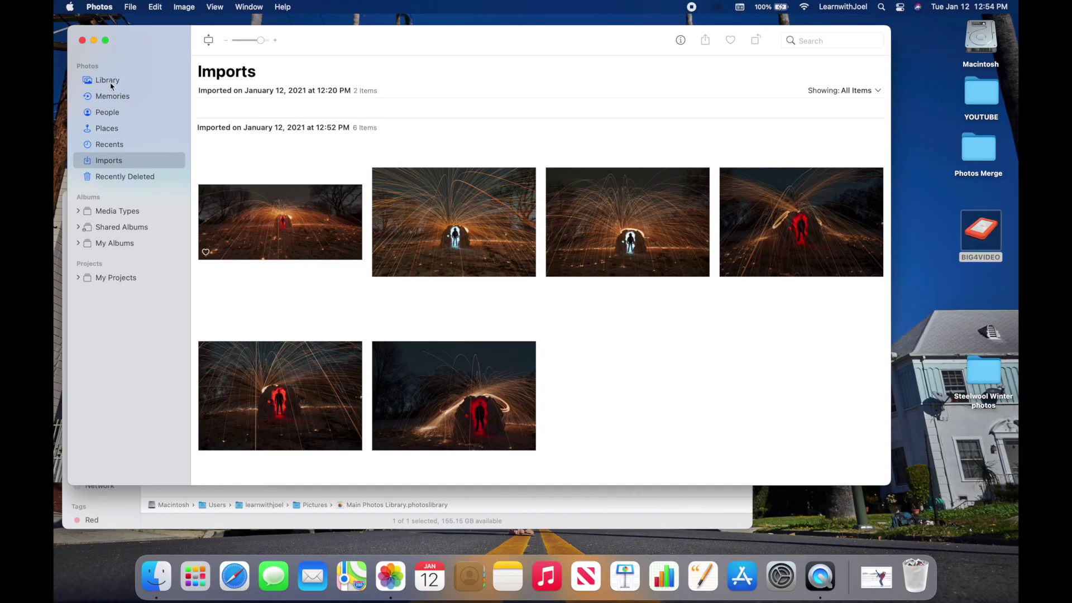
# - Move the Steelwool Winter photos folder to the Trash and empty the Trash
pyautogui.click(108, 80)
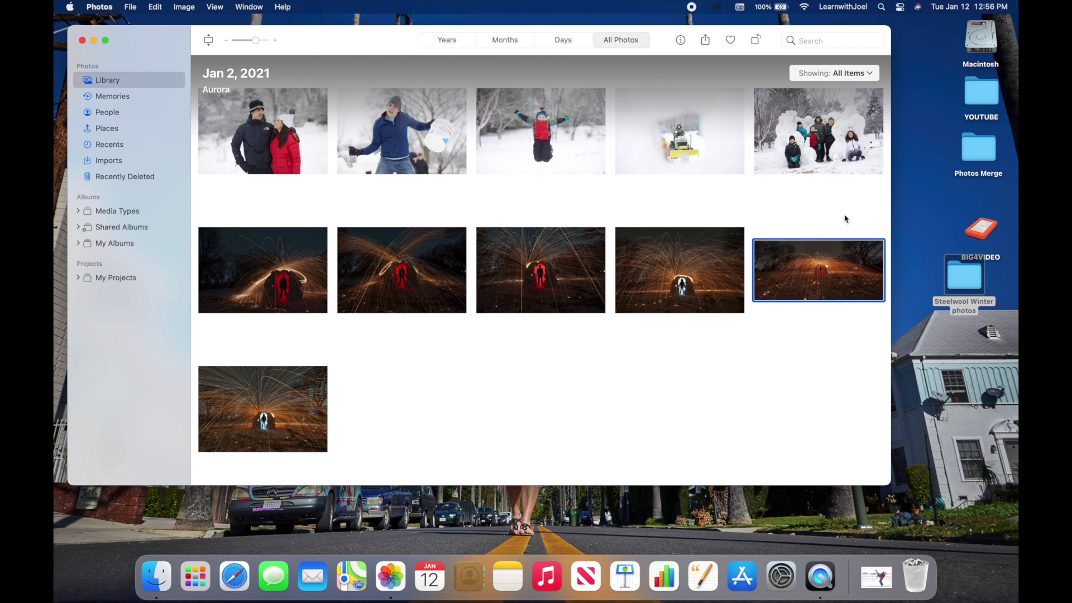
pyautogui.click(965, 277)
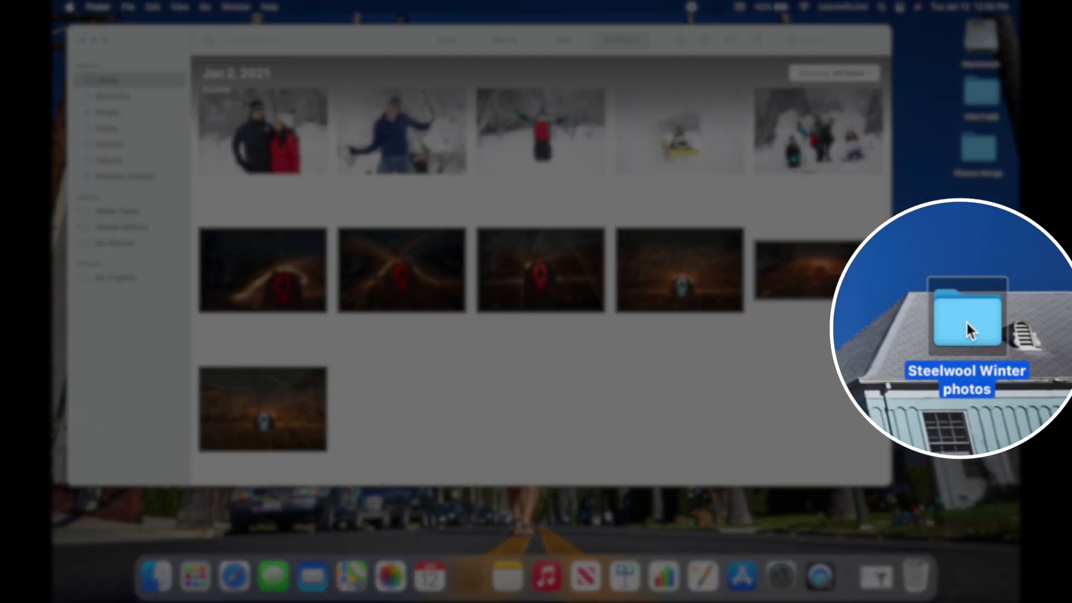
pyautogui.moveTo(965, 325); pyautogui.dragTo(902, 581)
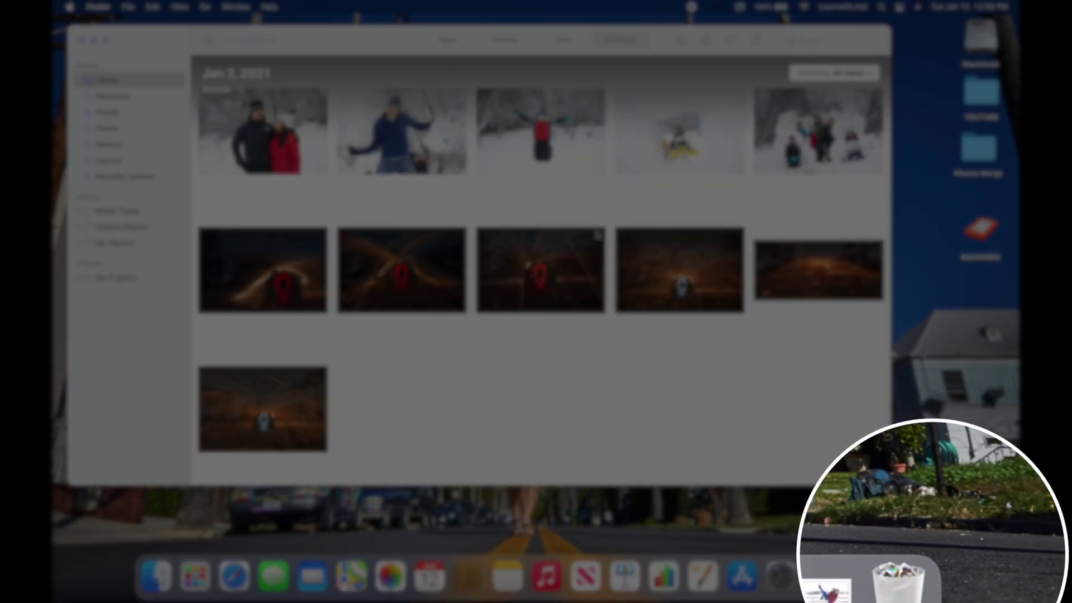
pyautogui.rightClick(902, 581)
pyautogui.click(924, 525)
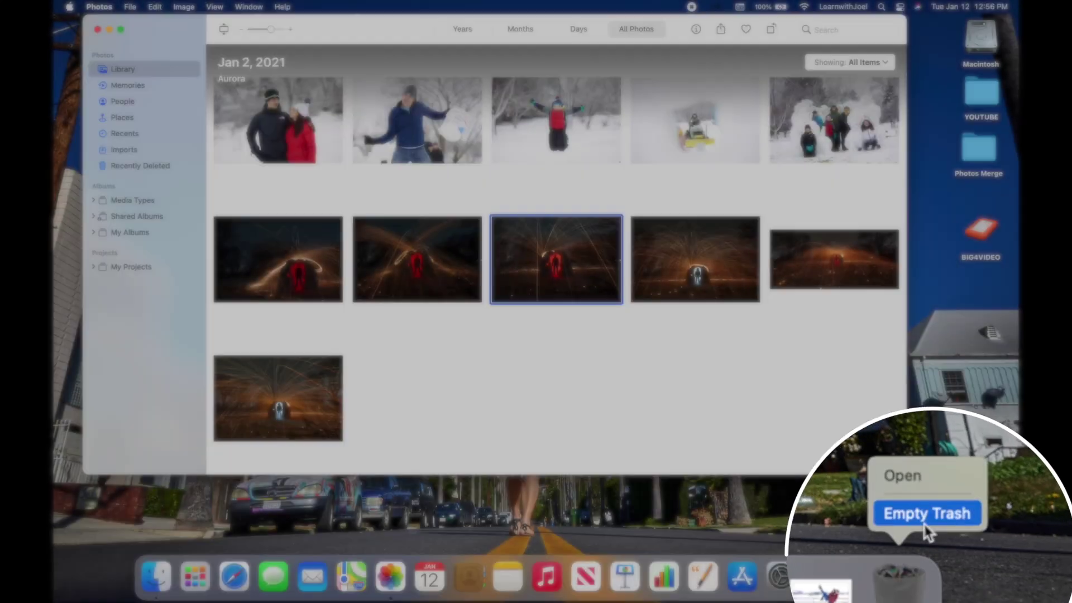
pyautogui.click(583, 328)
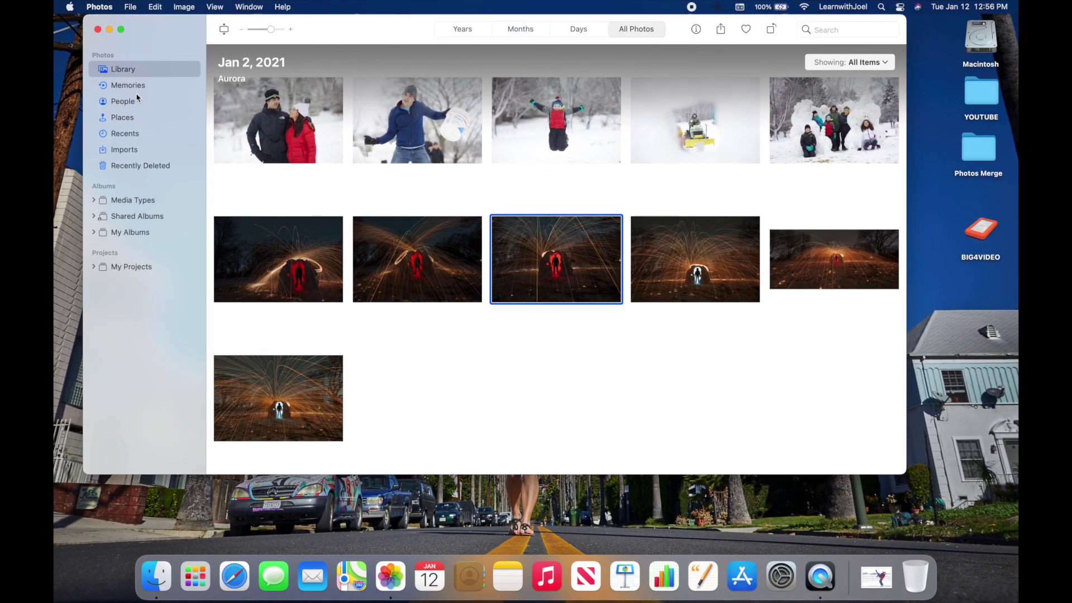
# - Open a steel-wool photo from the Library, triggering the Missing File alert for 3T6A5609.JPG
pyautogui.click(137, 100)
pyautogui.click(136, 84)
pyautogui.click(129, 69)
pyautogui.click(407, 237)
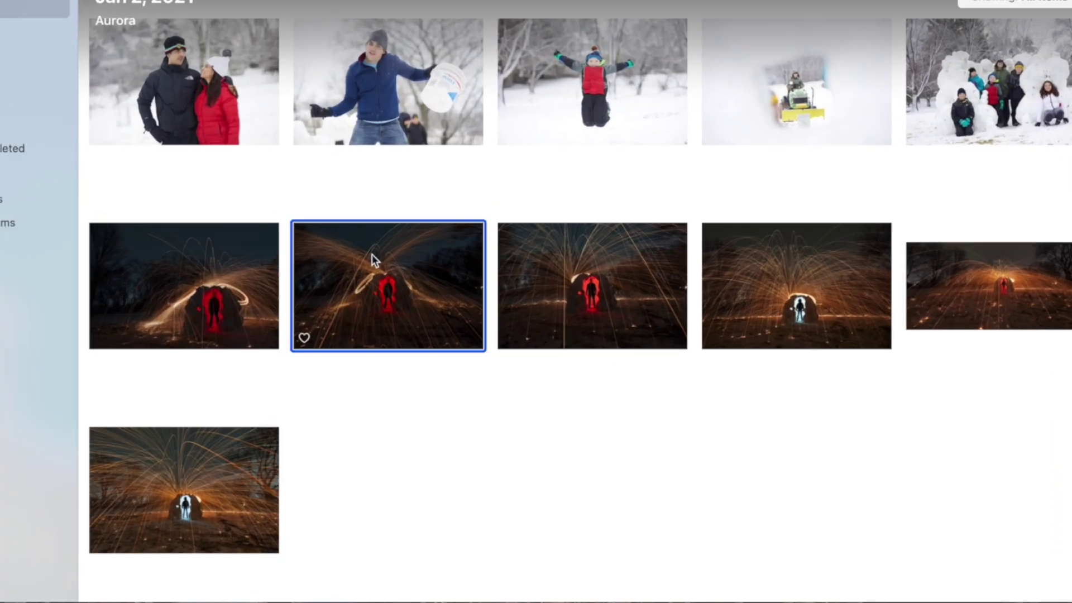
pyautogui.doubleClick(372, 253)
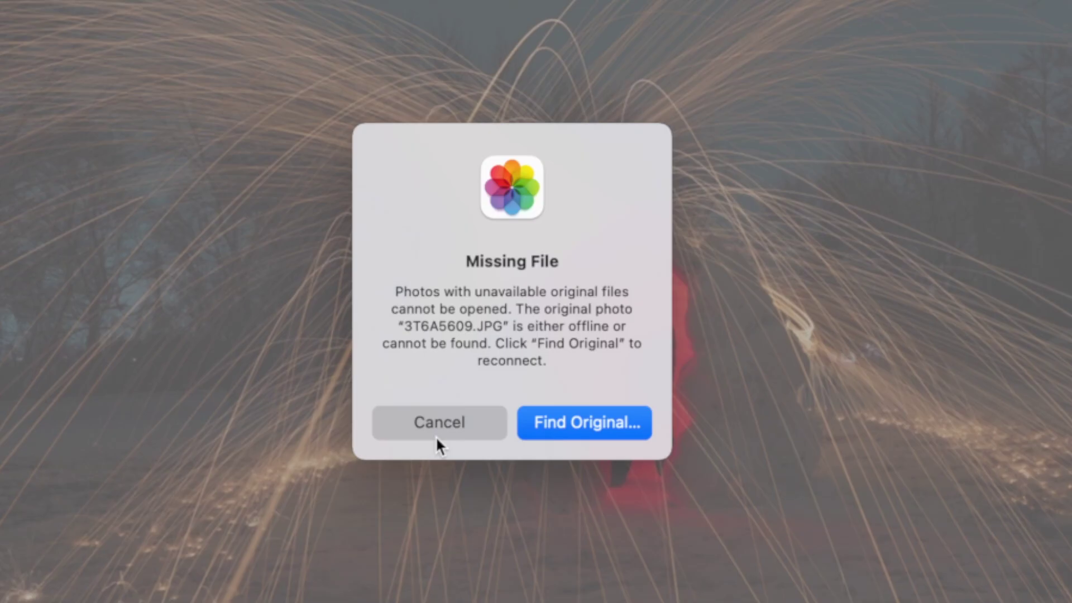
# - Cancel the Missing File alert and copy Steelwool Winter photos from BIG4VIDEO to the desktop
pyautogui.click(436, 431)
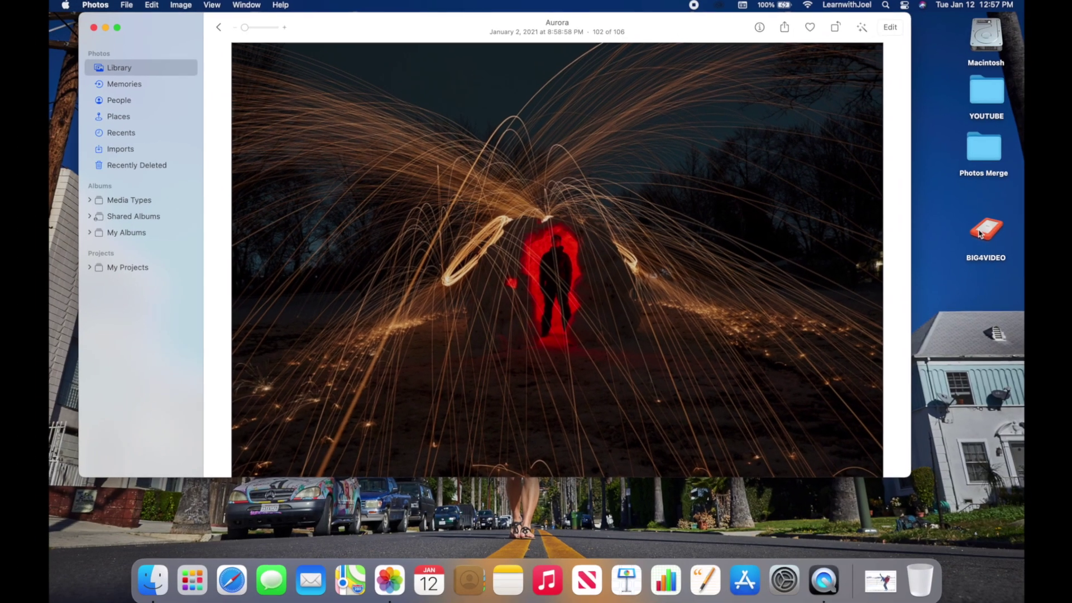
pyautogui.doubleClick(988, 235)
pyautogui.scroll(-2, 659, 313)
pyautogui.hscroll(2, 659, 313)
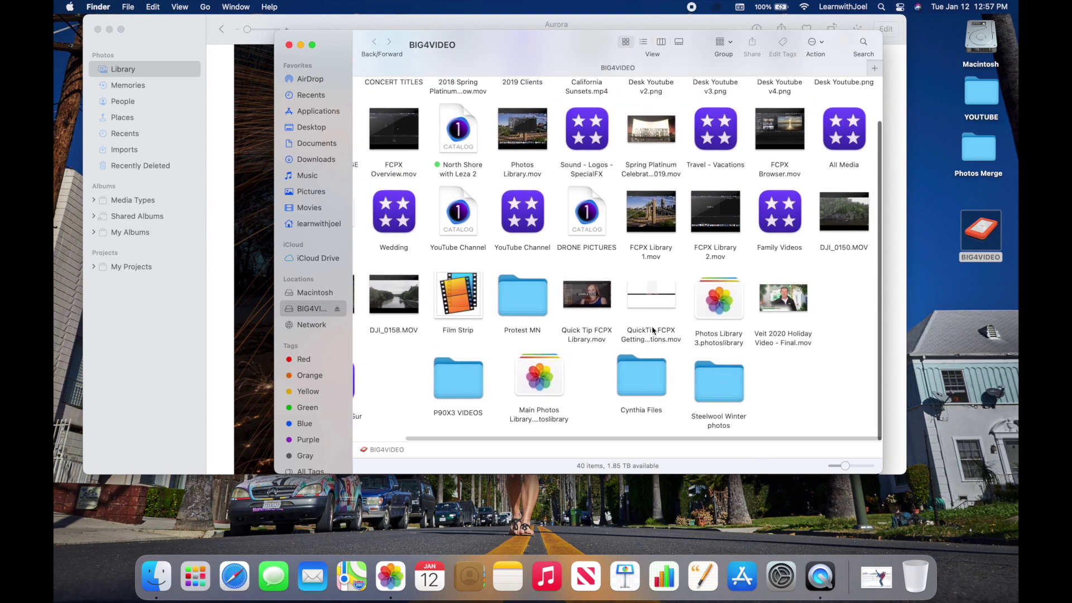
pyautogui.moveTo(720, 391); pyautogui.dragTo(953, 336)
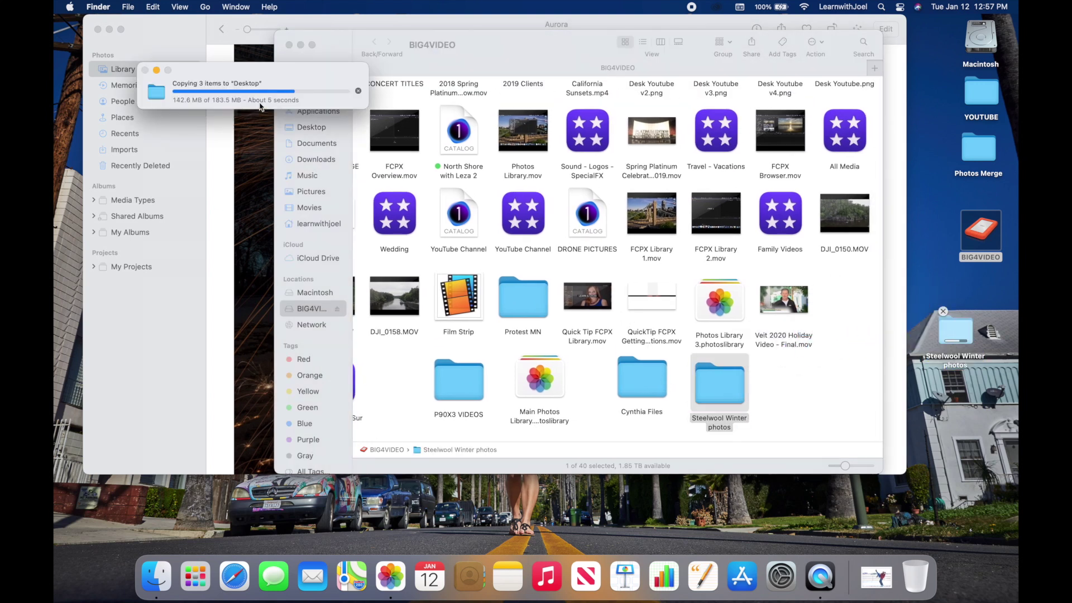
# - Reopen the second steel-wool photo full-size in Photos to confirm it displays
pyautogui.click(258, 139)
pyautogui.press('Escape')
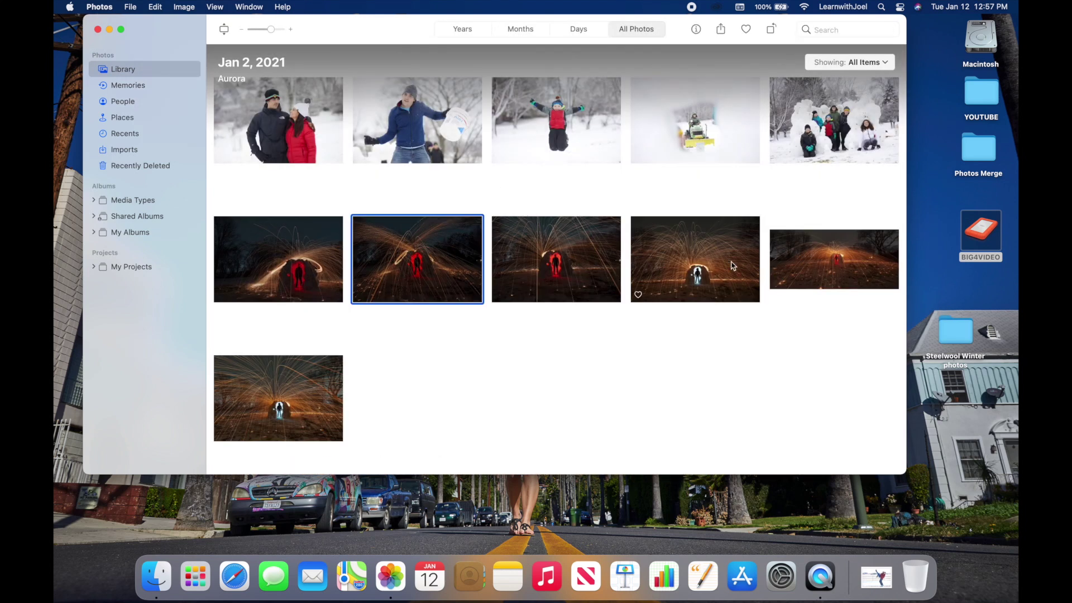
pyautogui.doubleClick(445, 250)
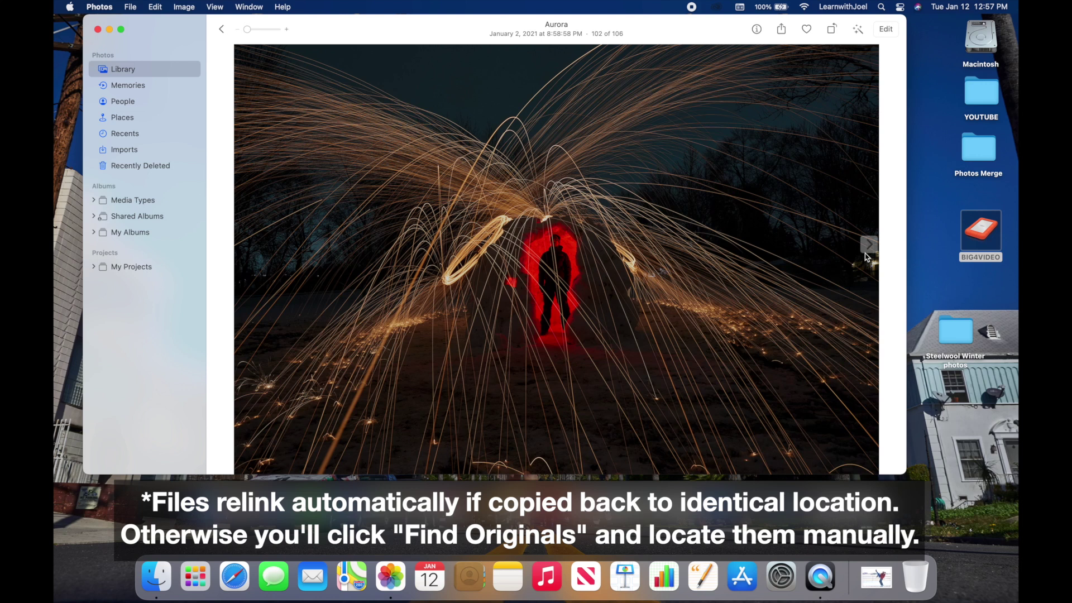
# - Shift-select the six steel-wool photos and consolidate them, copying their originals into the library
pyautogui.press('Escape')
pyautogui.click(267, 233)
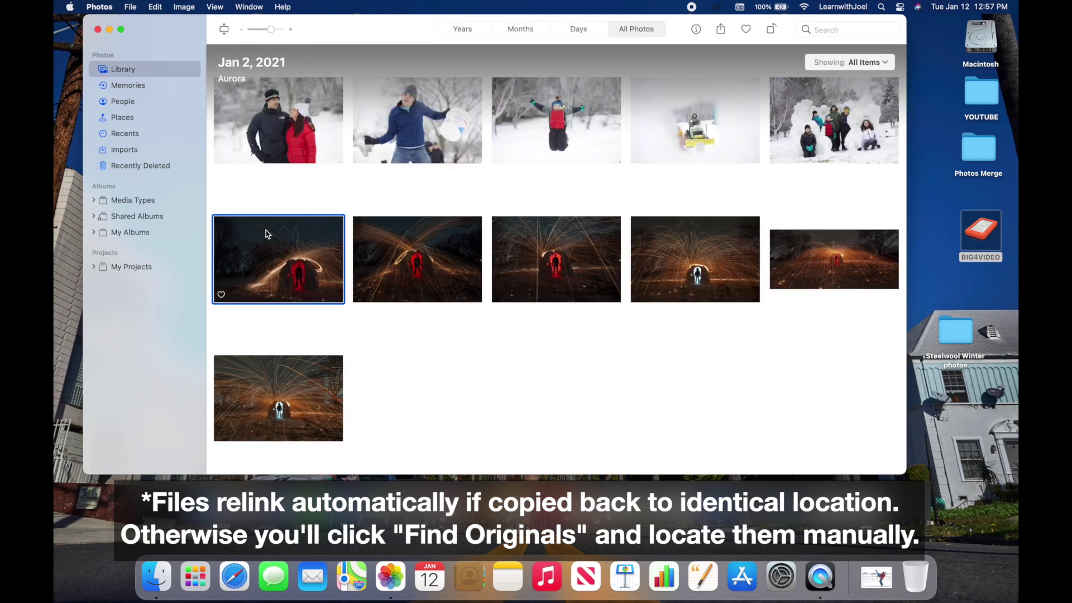
pyautogui.keyDown('shift'); pyautogui.click(315, 388); pyautogui.keyUp('shift')
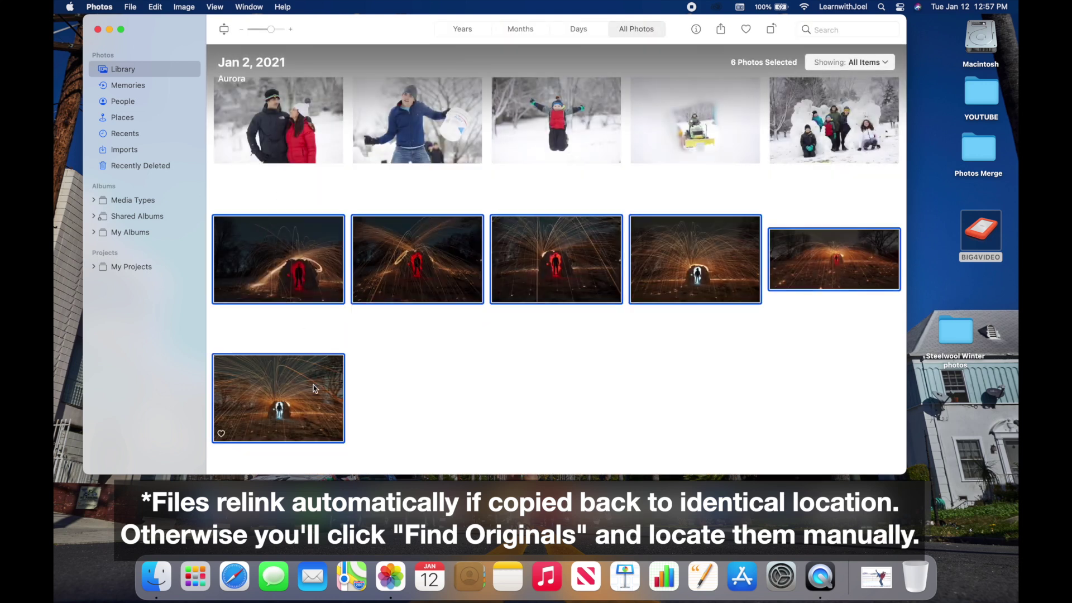
pyautogui.click(132, 6)
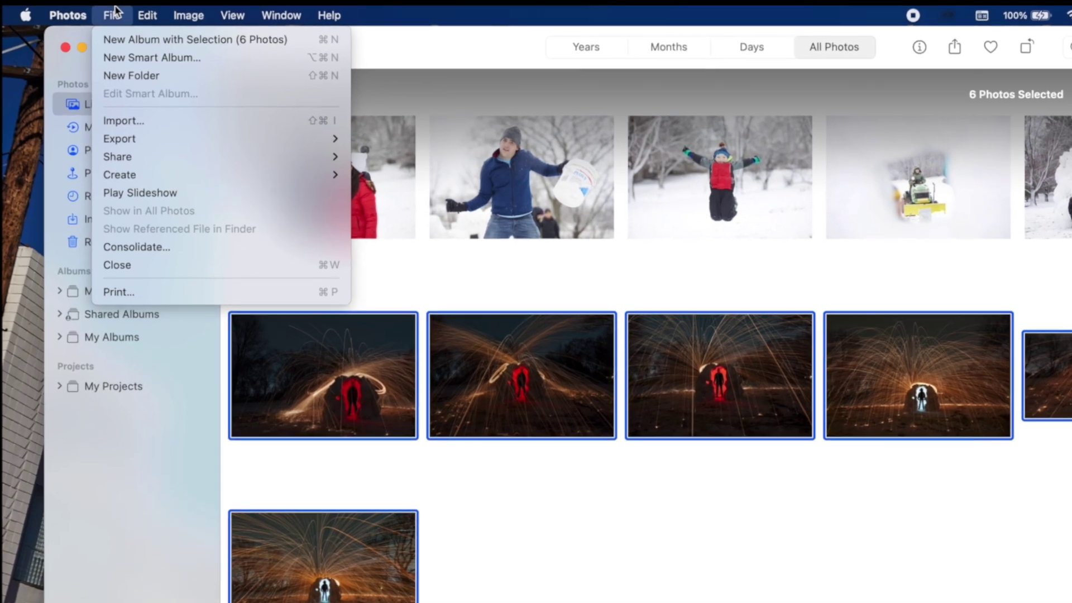
pyautogui.click(132, 5)
pyautogui.click(113, 14)
pyautogui.click(172, 246)
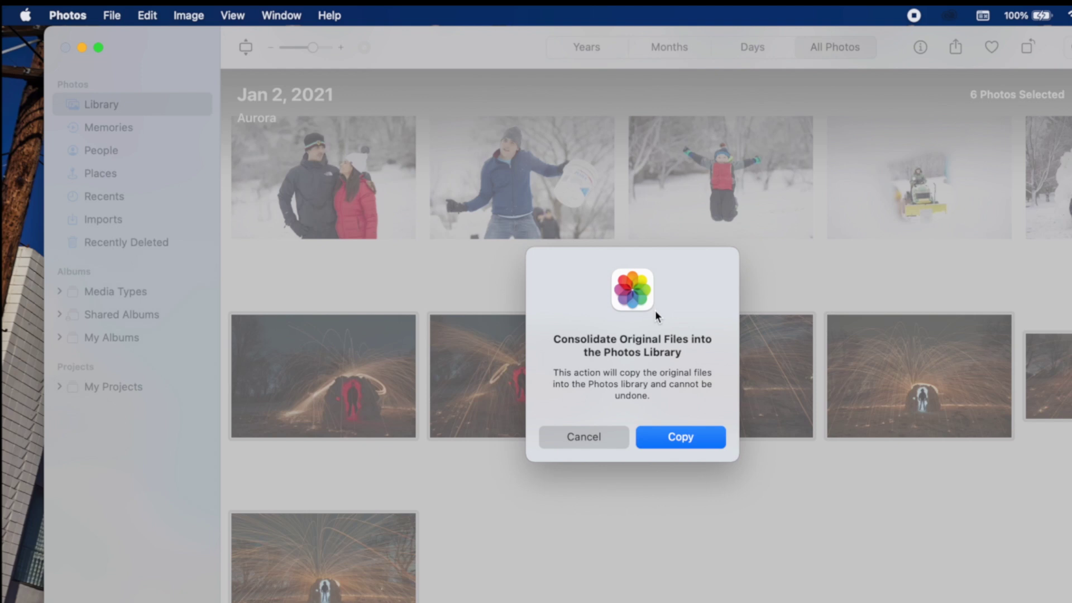
pyautogui.click(705, 436)
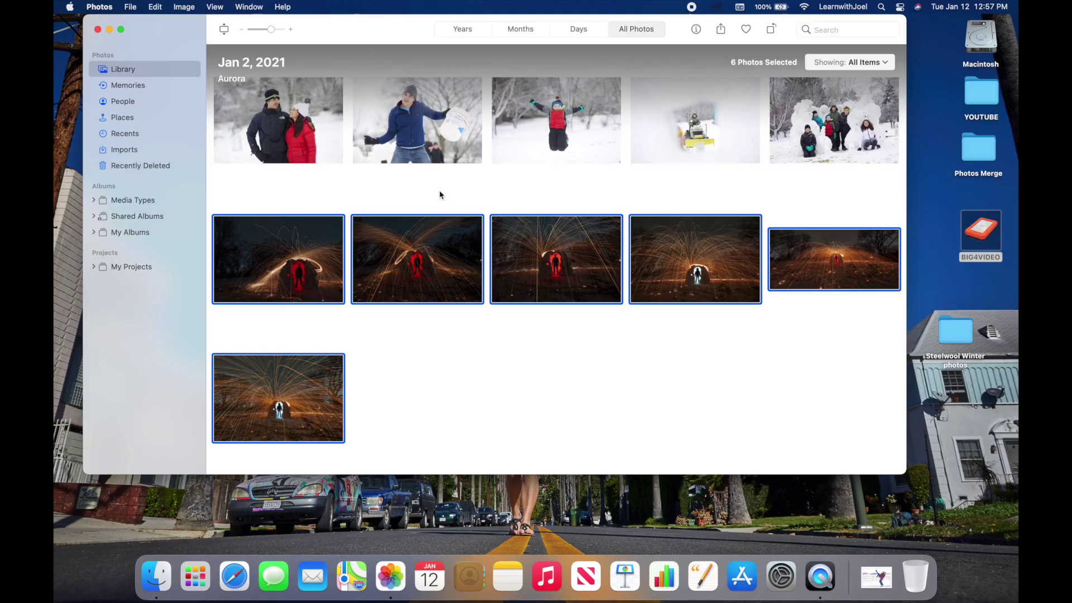
# - Select only the second steel-wool photo, then delete the Steelwool Winter photos folder and empty the Trash
pyautogui.click(440, 195)
pyautogui.click(438, 229)
pyautogui.click(956, 335)
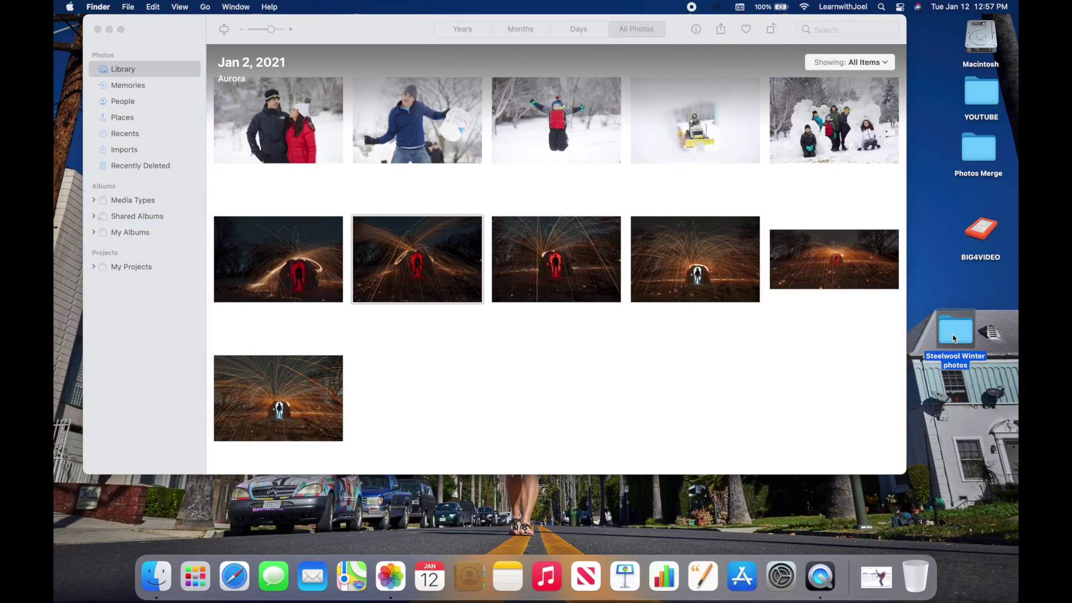
pyautogui.moveTo(954, 343); pyautogui.dragTo(915, 581)
pyautogui.rightClick(914, 581)
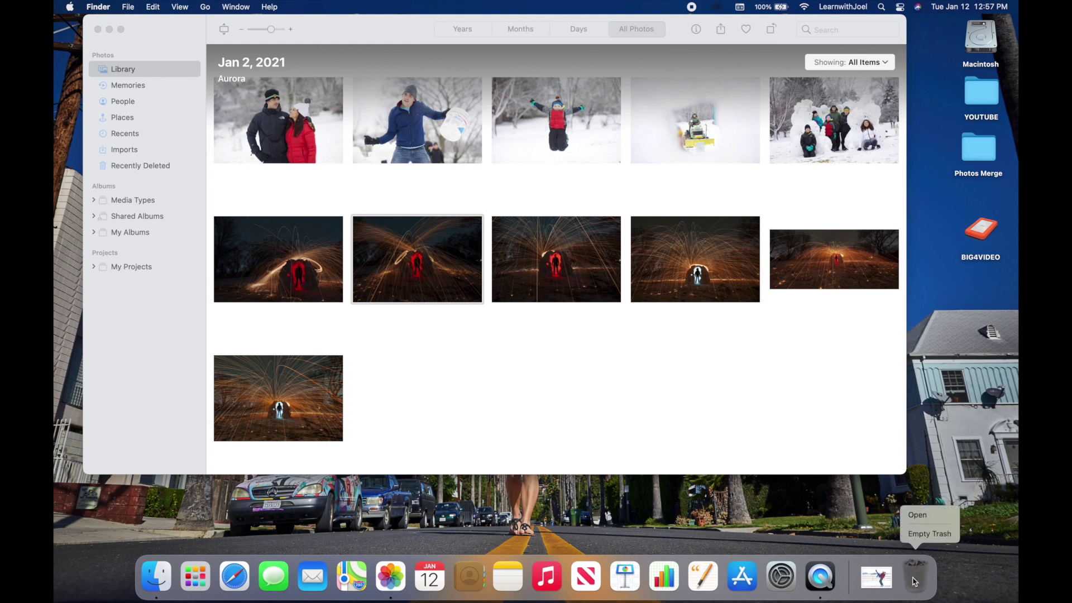
pyautogui.click(926, 534)
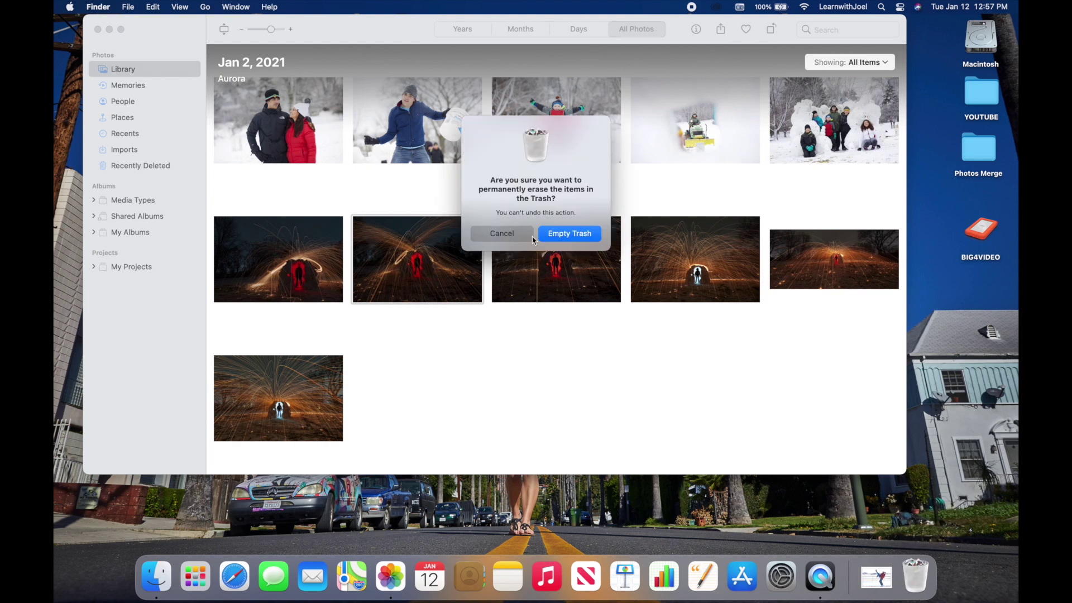
pyautogui.click(569, 233)
# - View two steel-wool photos full-size, then return to the All Photos grid
pyautogui.doubleClick(429, 263)
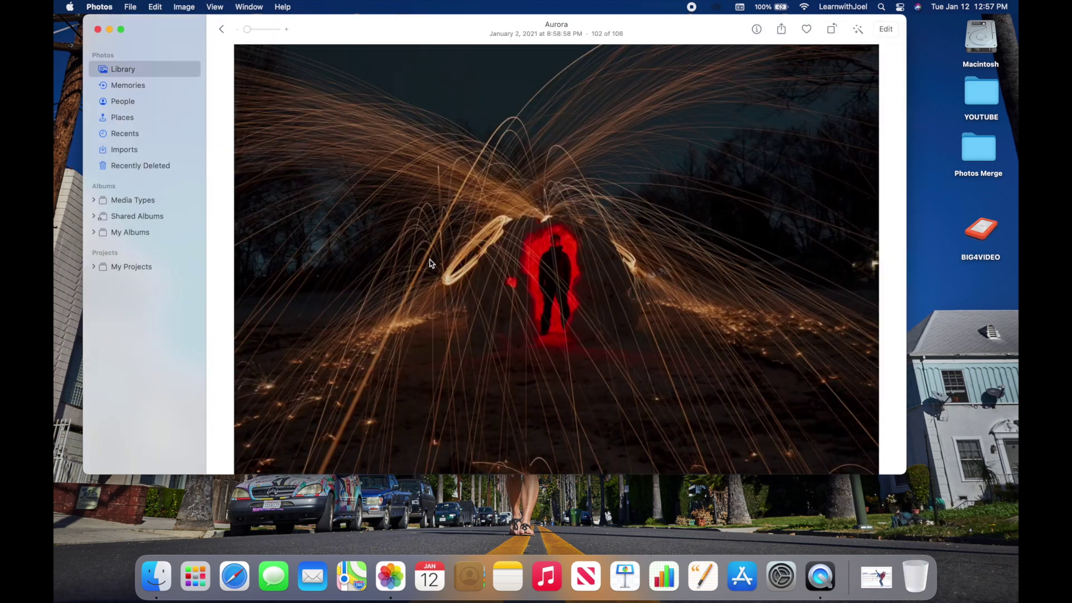
pyautogui.press('Right')
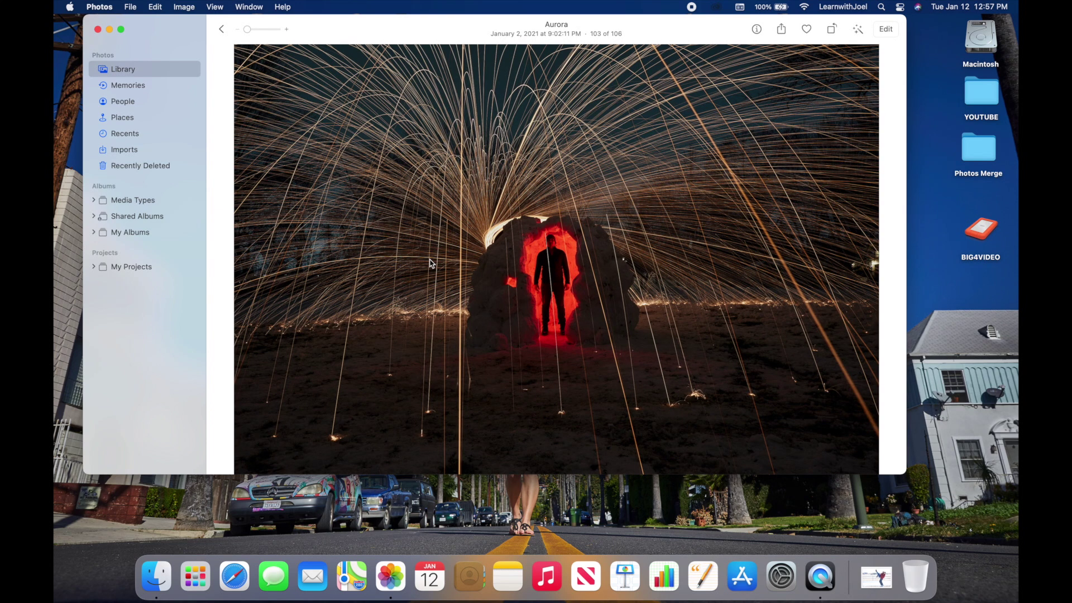
pyautogui.press('Escape')
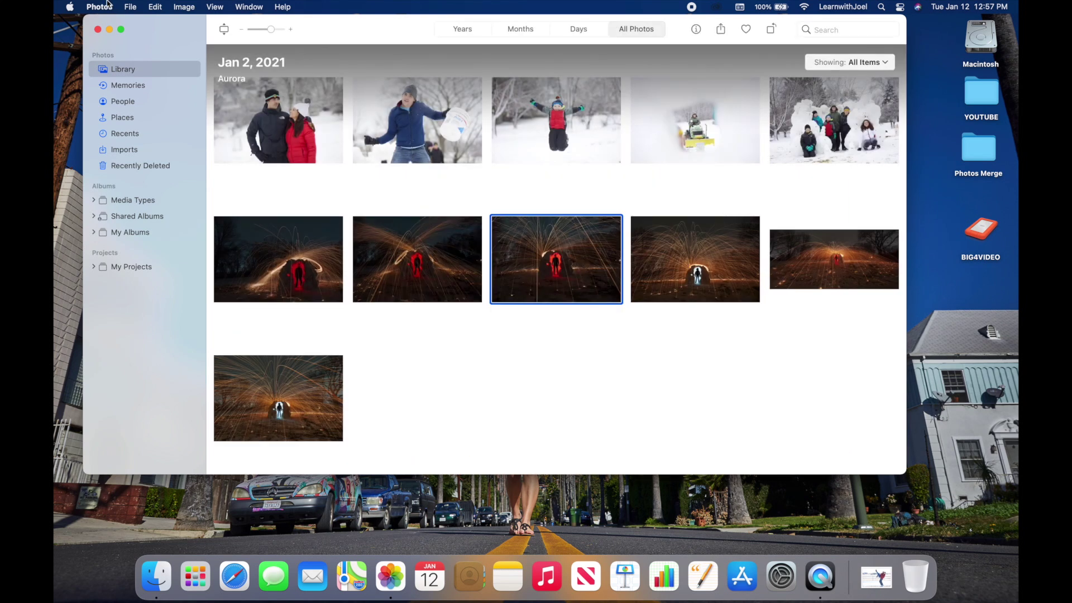
pyautogui.click(100, 7)
# - Open Main Photos Library.photoslibrary from the BIG4VIDEO drive in Photos
pyautogui.click(117, 49)
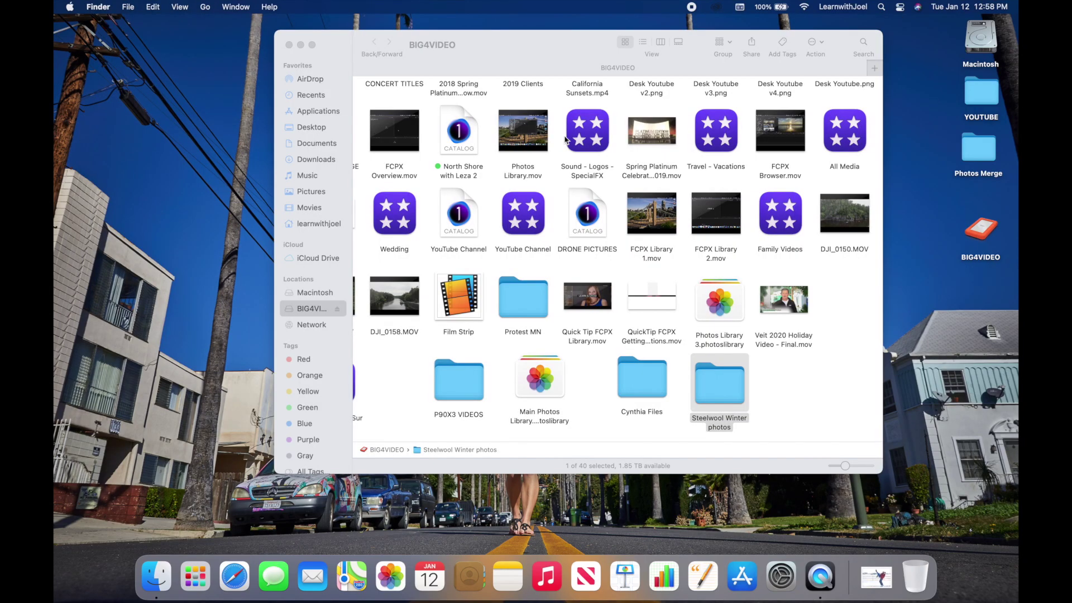
pyautogui.doubleClick(549, 381)
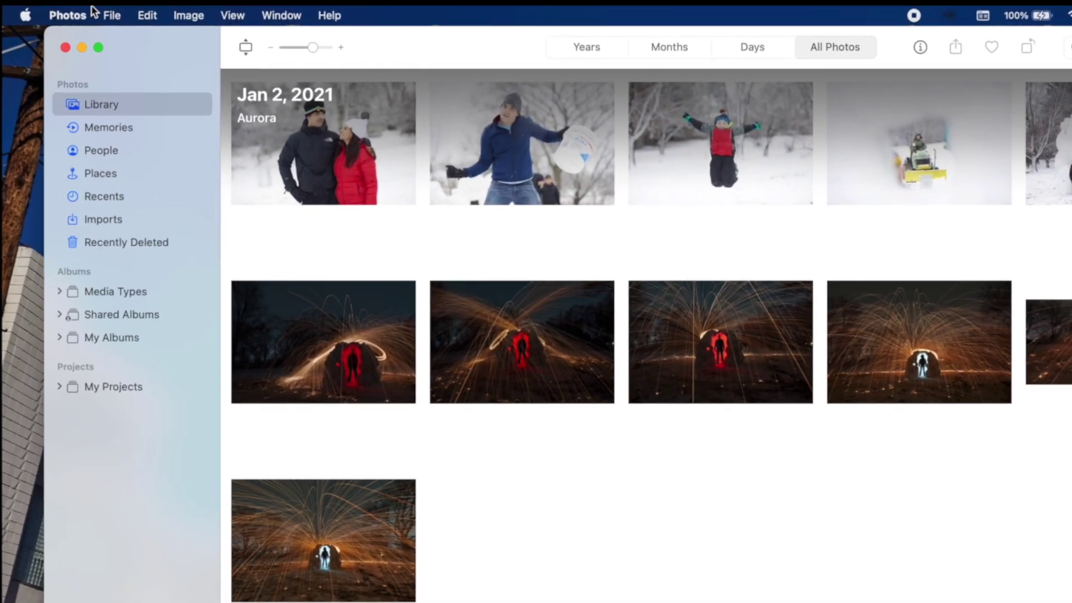
# - Make Main Photos Library the System Photo Library in Photos preferences
pyautogui.click(68, 15)
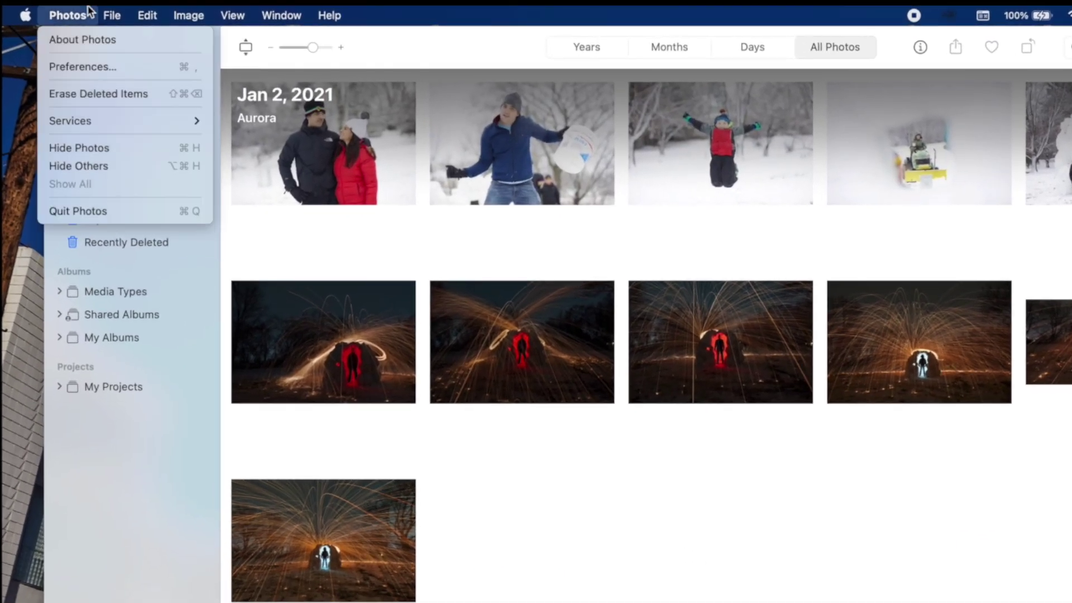
pyautogui.click(84, 68)
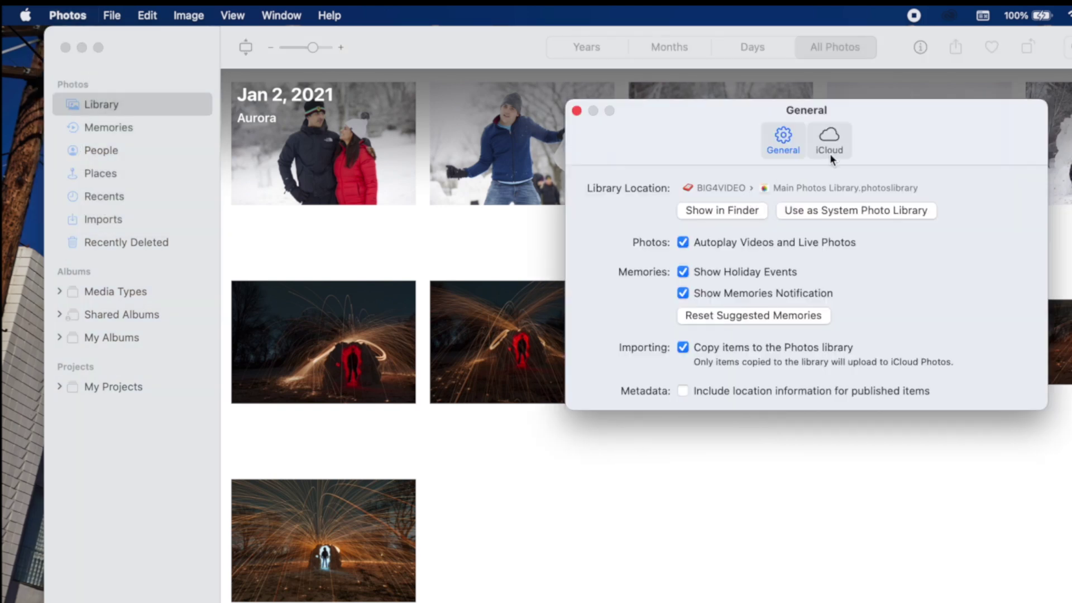
pyautogui.click(840, 210)
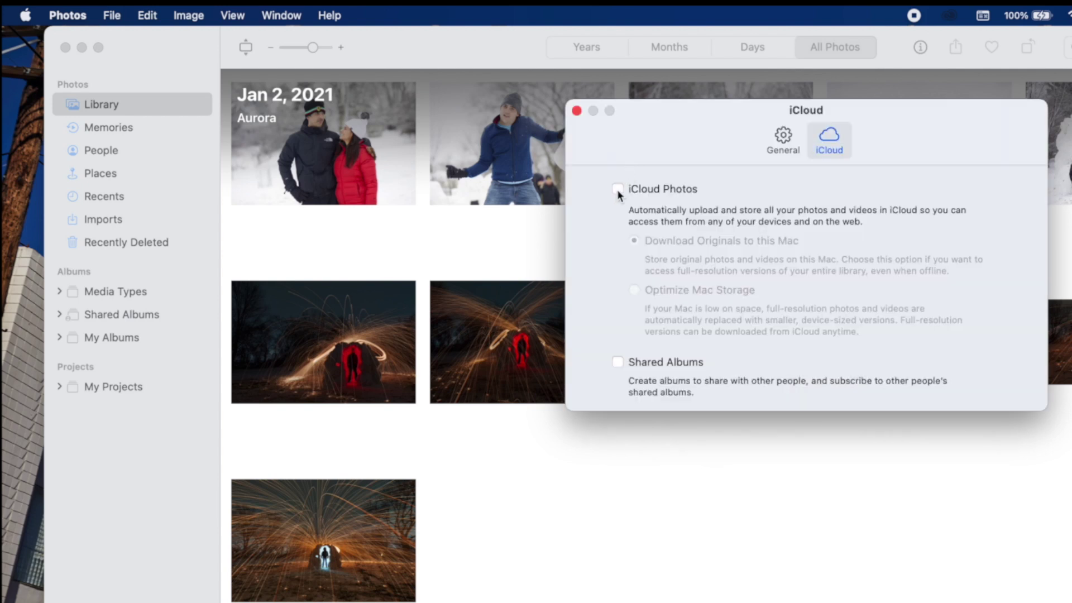
# - Turn on iCloud Photos with Download Originals to this Mac, and reposition the preferences window
pyautogui.click(618, 189)
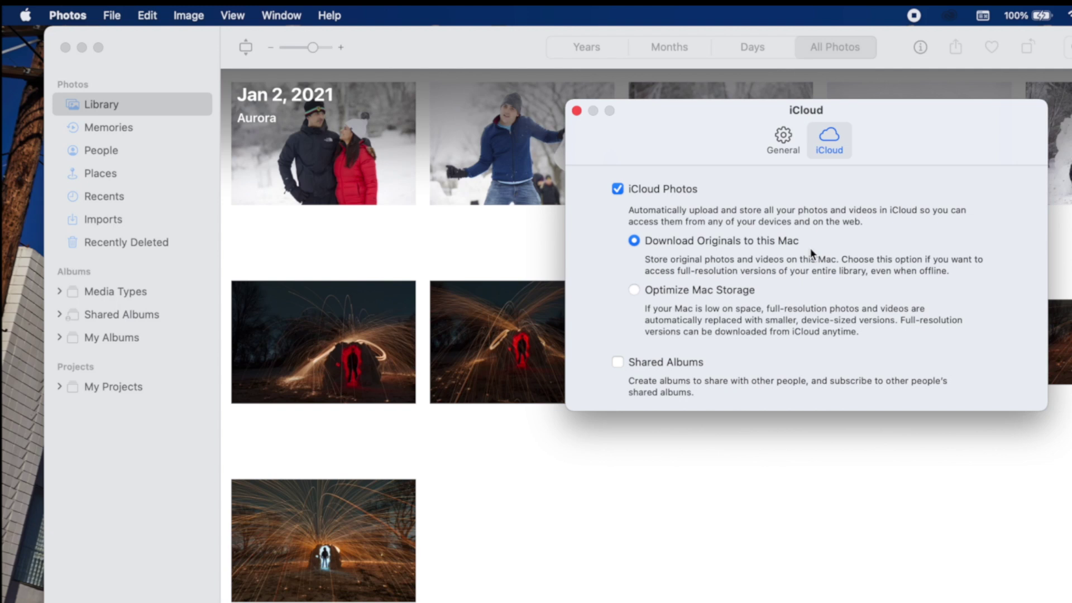
pyautogui.click(786, 140)
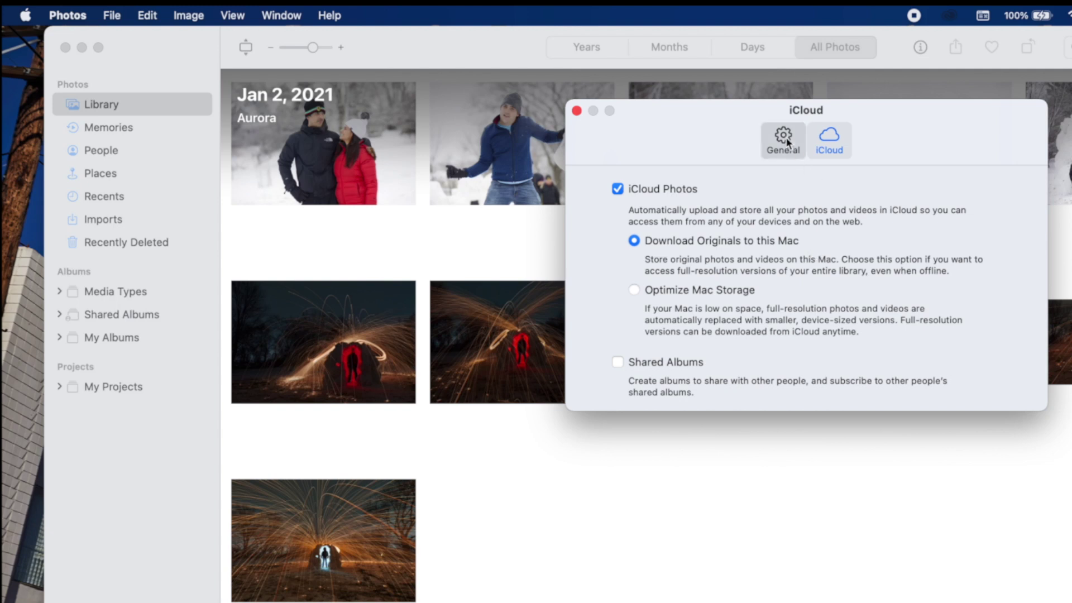
pyautogui.moveTo(727, 142); pyautogui.dragTo(805, 161)
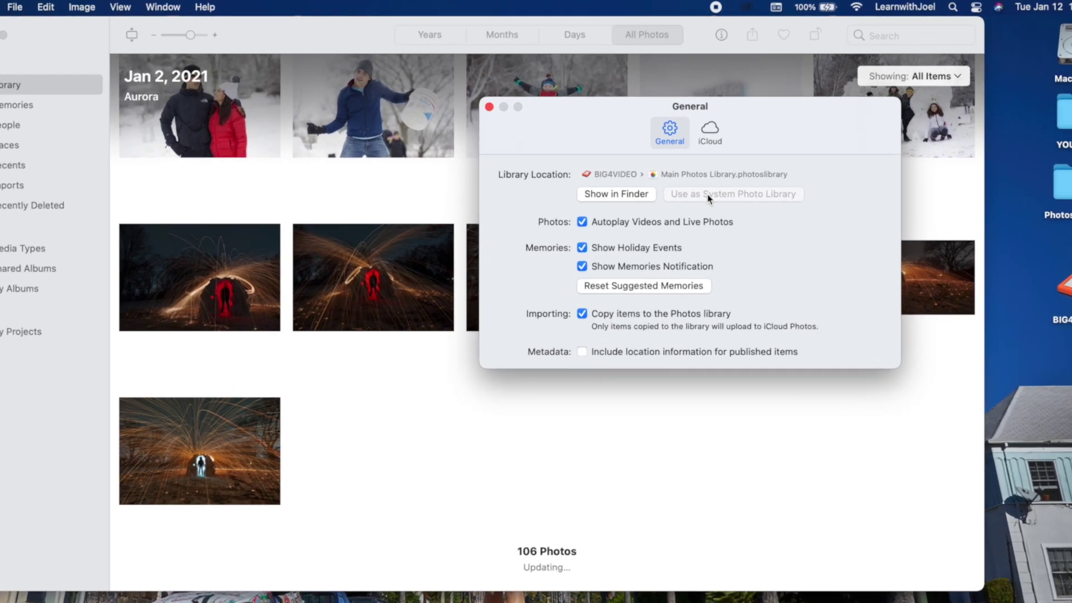
pyautogui.click(709, 133)
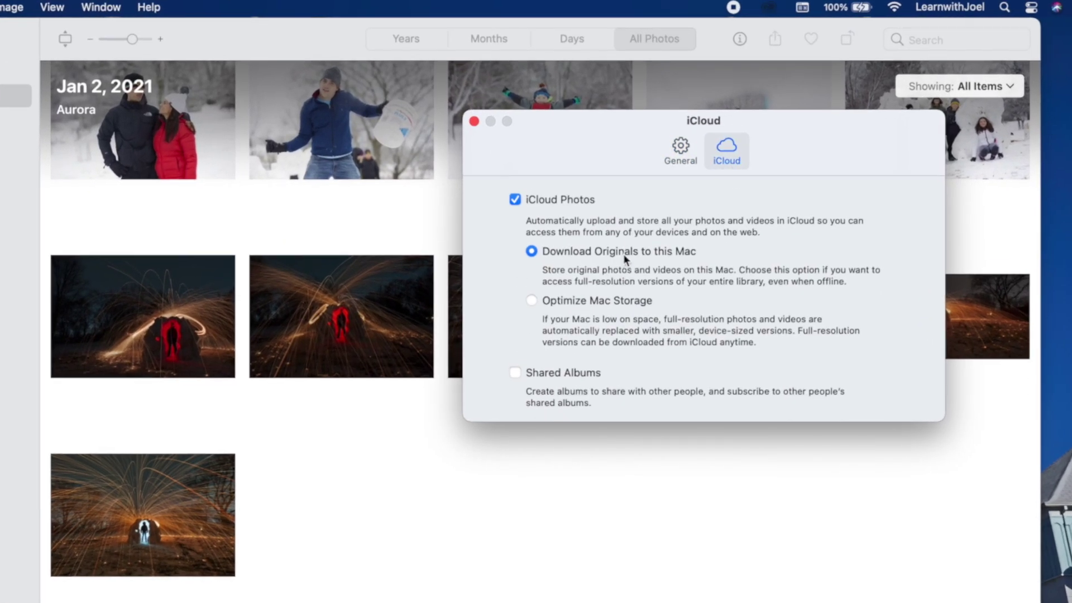
pyautogui.moveTo(575, 116); pyautogui.dragTo(674, 116)
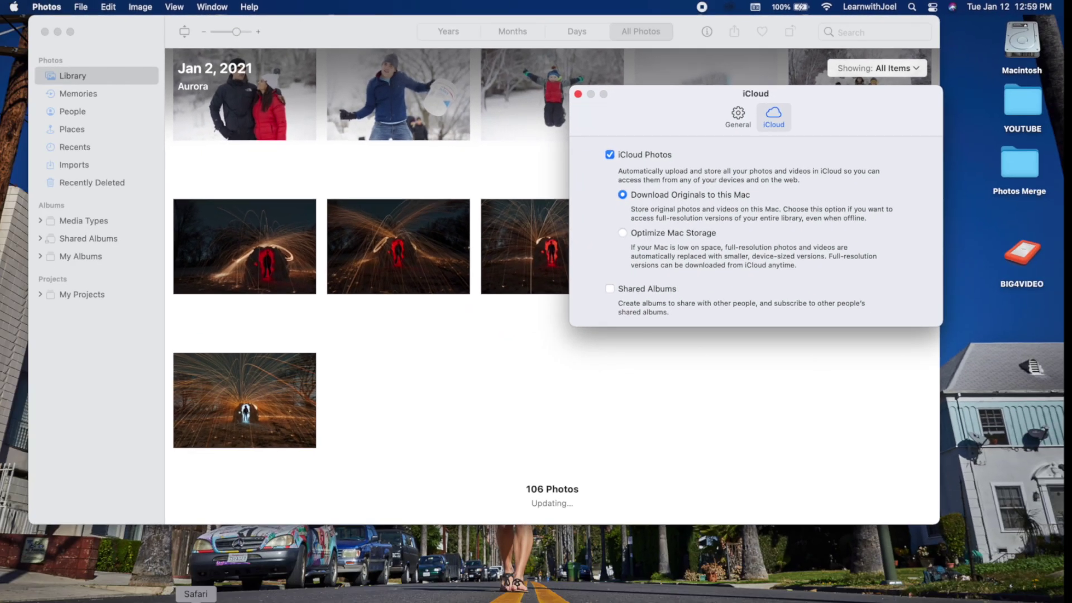
# - Load icloud.com in Safari to view iCloud Photos
pyautogui.click(234, 576)
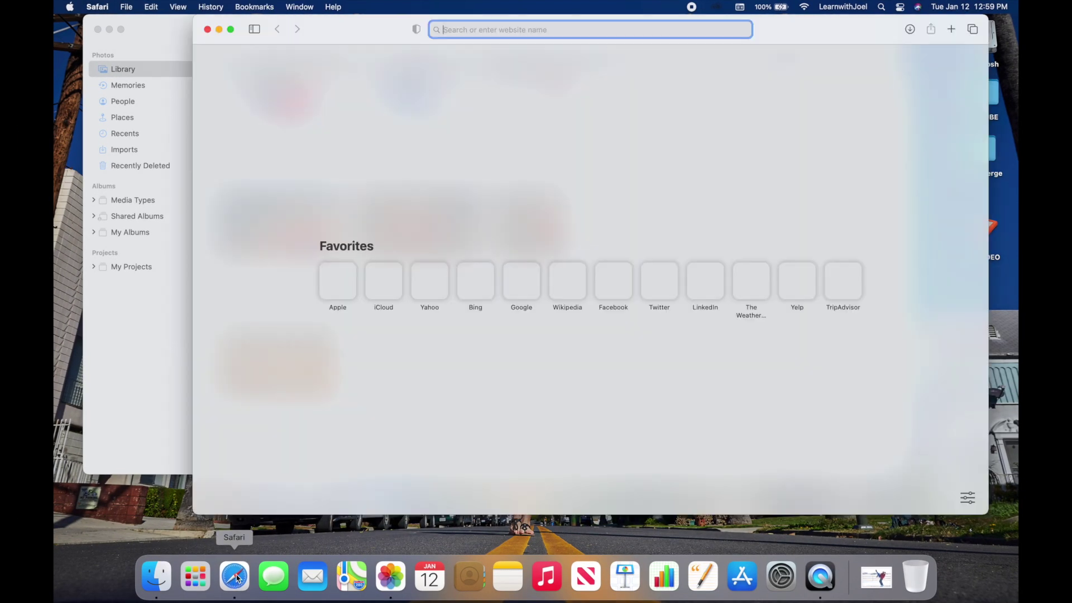
pyautogui.write('i')
pyautogui.press('Return')
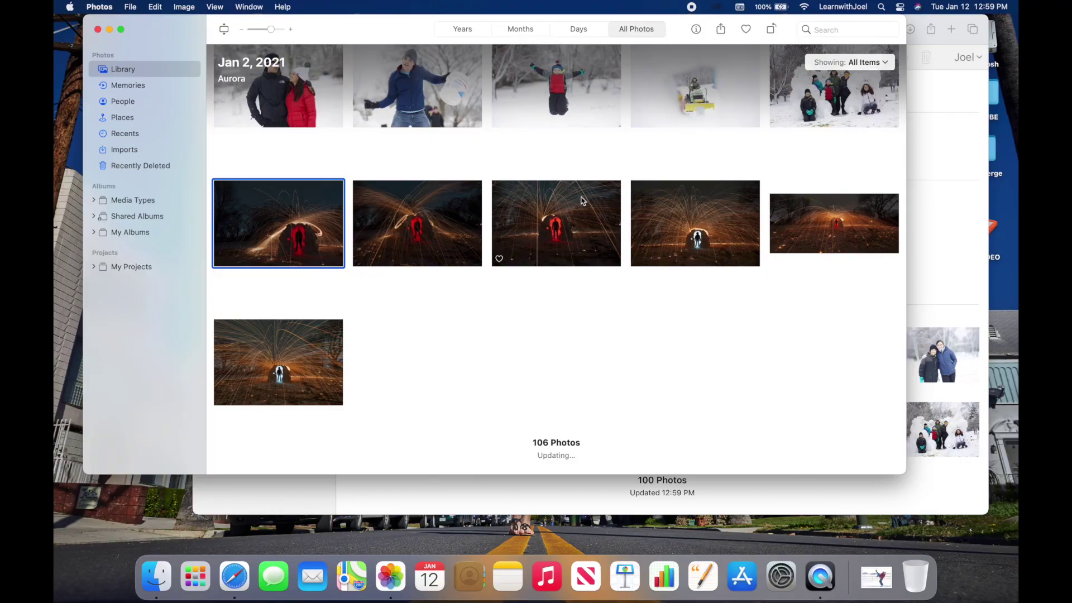
# - Confirm the Mac's Pictures folder holds 0 items, then return to the iCloud Photos page
pyautogui.click(954, 269)
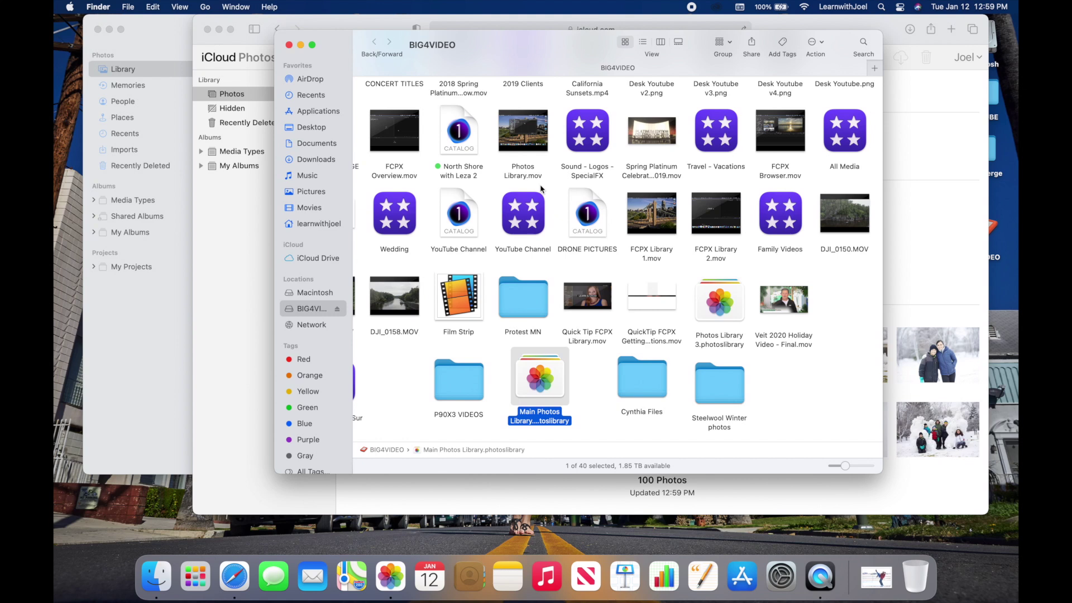
pyautogui.click(311, 194)
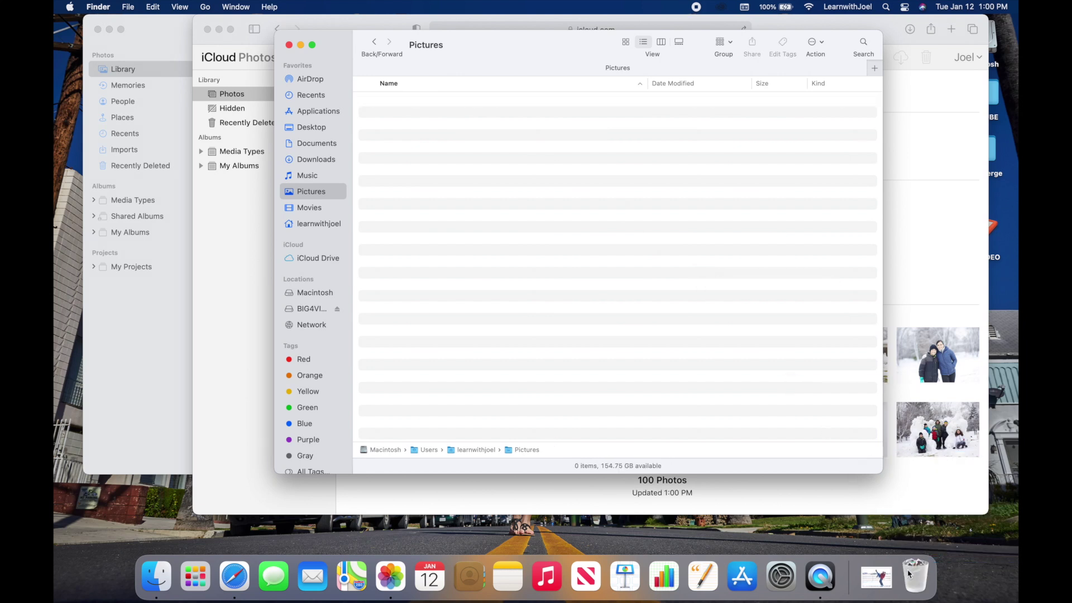
pyautogui.click(260, 267)
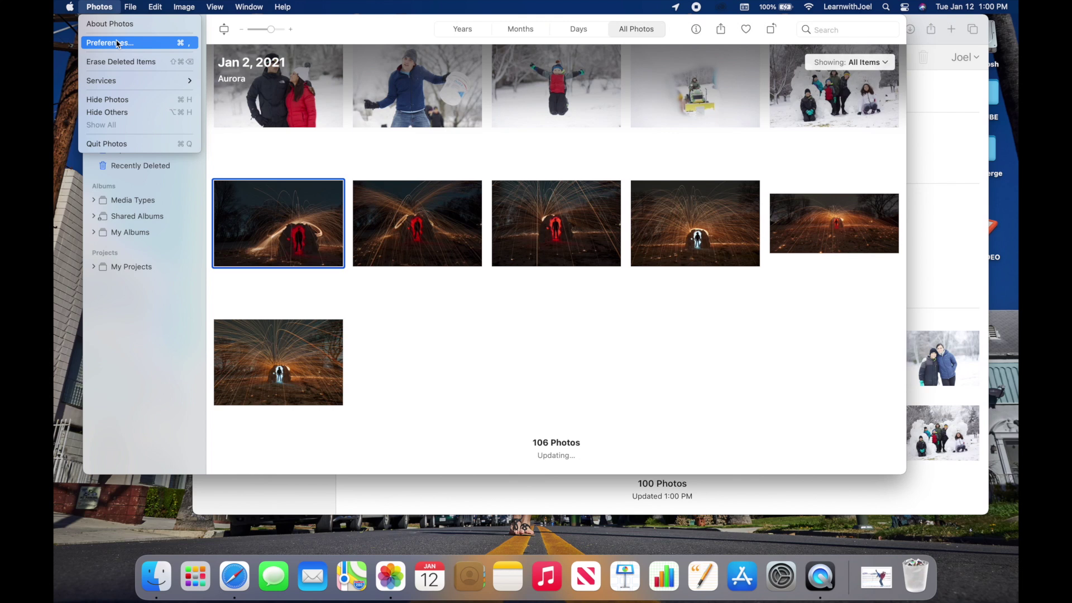
# - Confirm in Photos preferences that iCloud Photos is on, then show the General settings
pyautogui.click(118, 43)
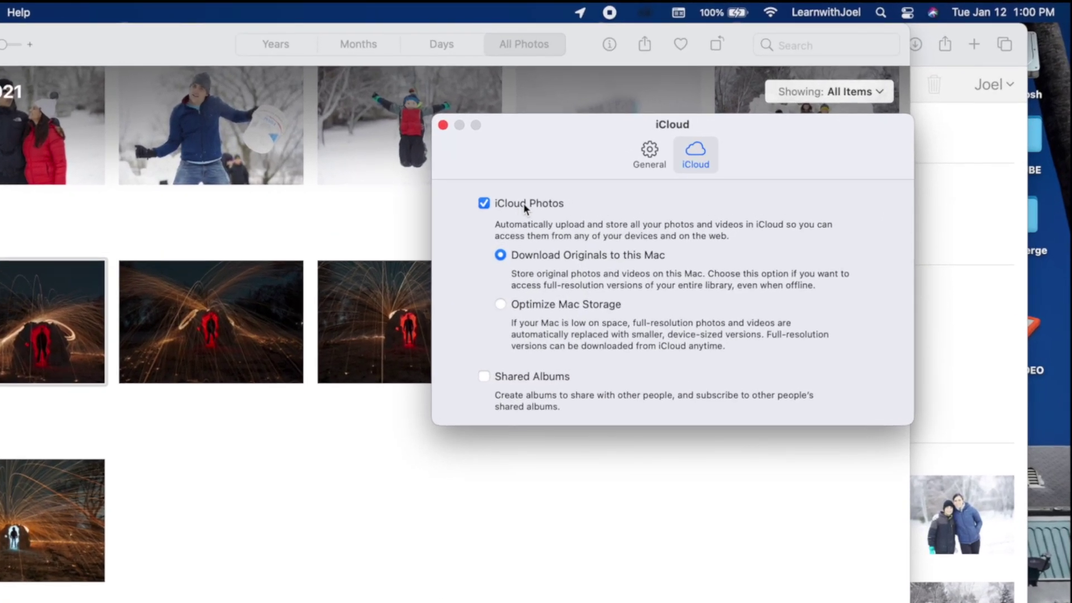
pyautogui.click(650, 153)
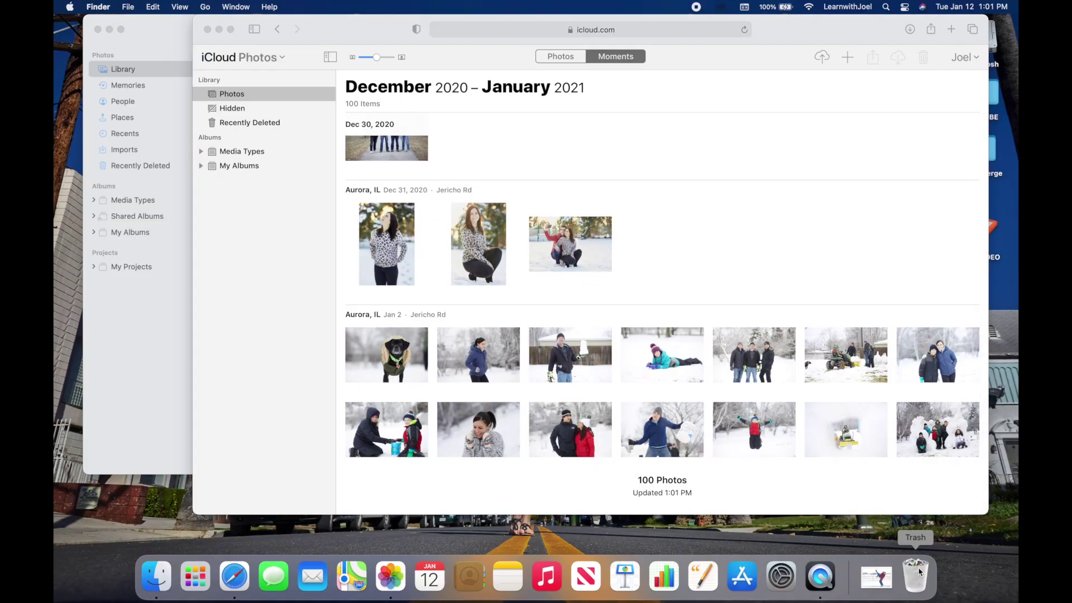
# - Check that iCloud Photos on icloud.com now lists 106 items updated 1:11 PM
pyautogui.click(916, 575)
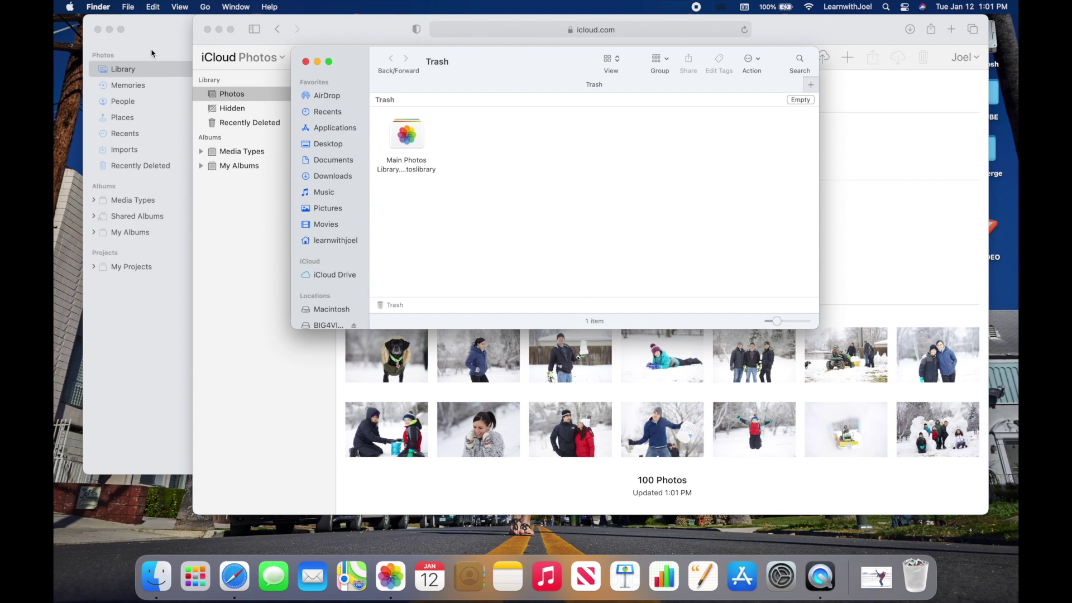
pyautogui.click(151, 48)
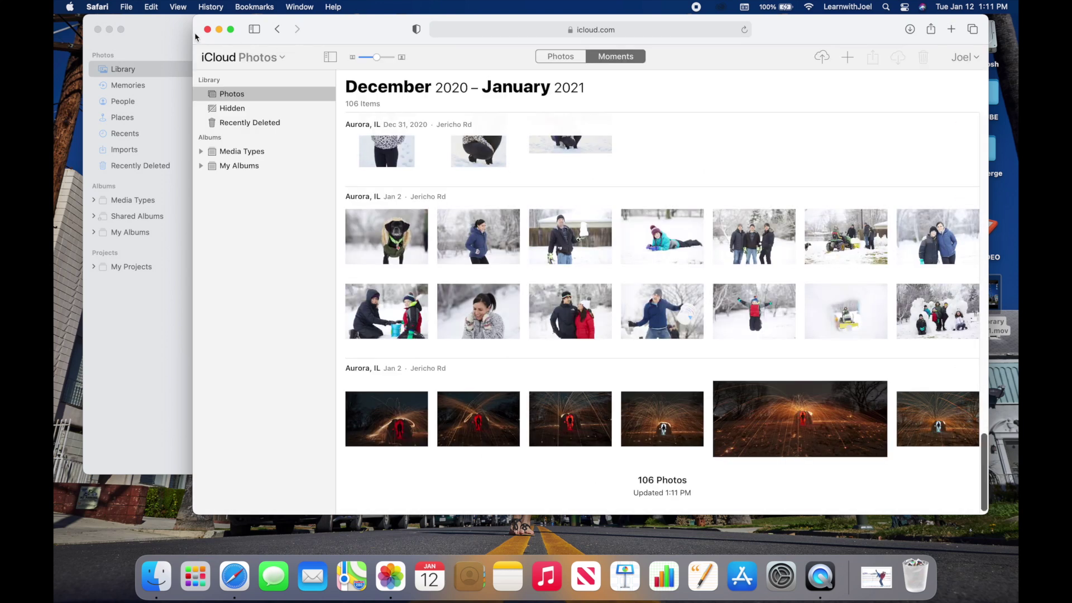
# - Minimize both the Photos library window and the iCloud Photos Safari window
pyautogui.click(174, 31)
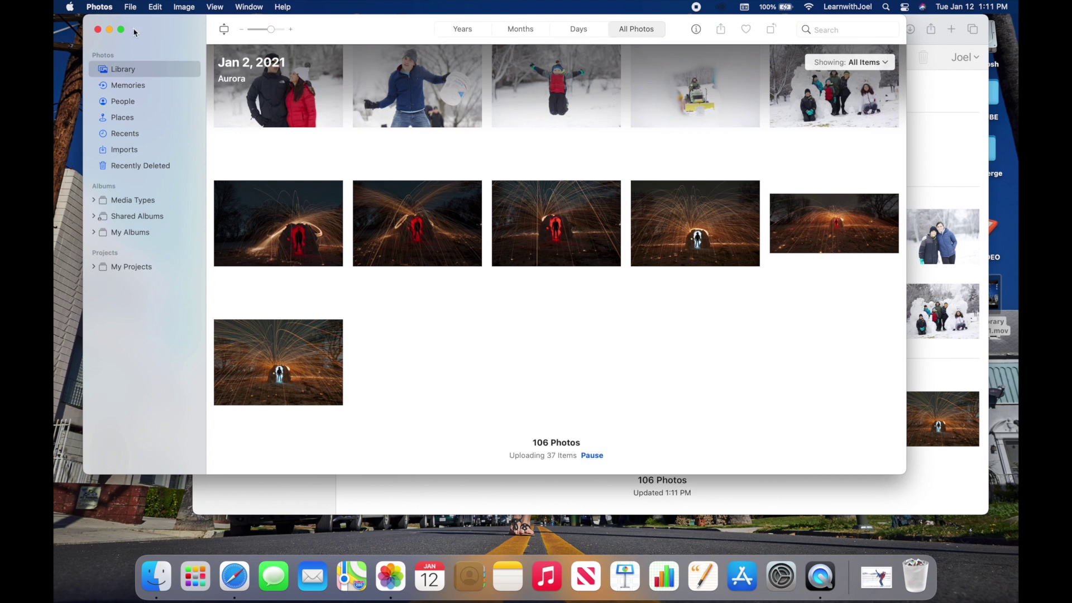
pyautogui.click(110, 29)
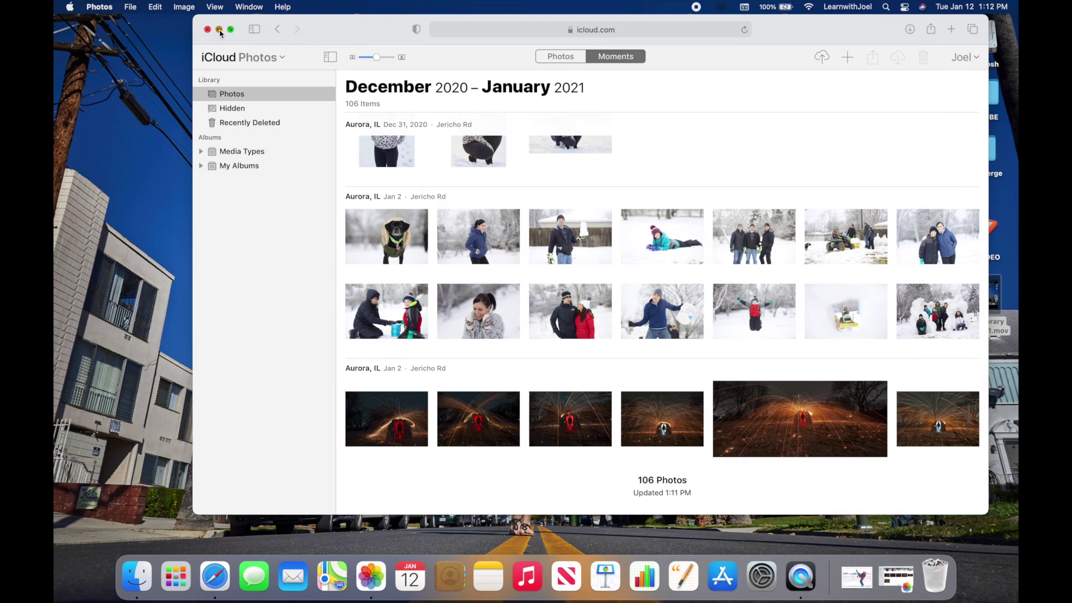
pyautogui.click(219, 30)
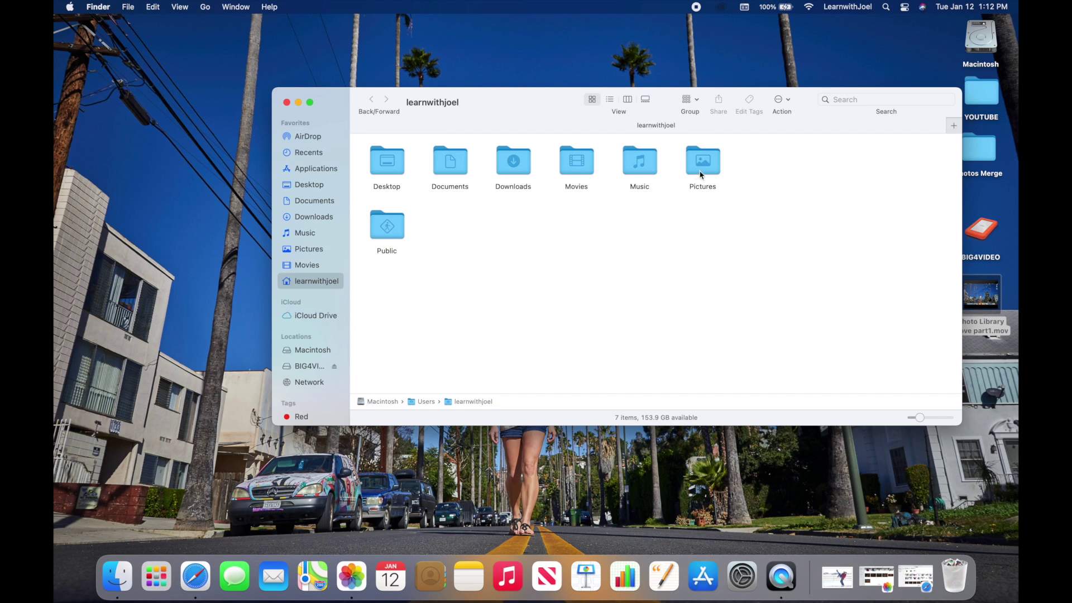
# - Empty the Trash holding the old Main Photos Library and open the BIG4VIDEO drive
pyautogui.click(944, 558)
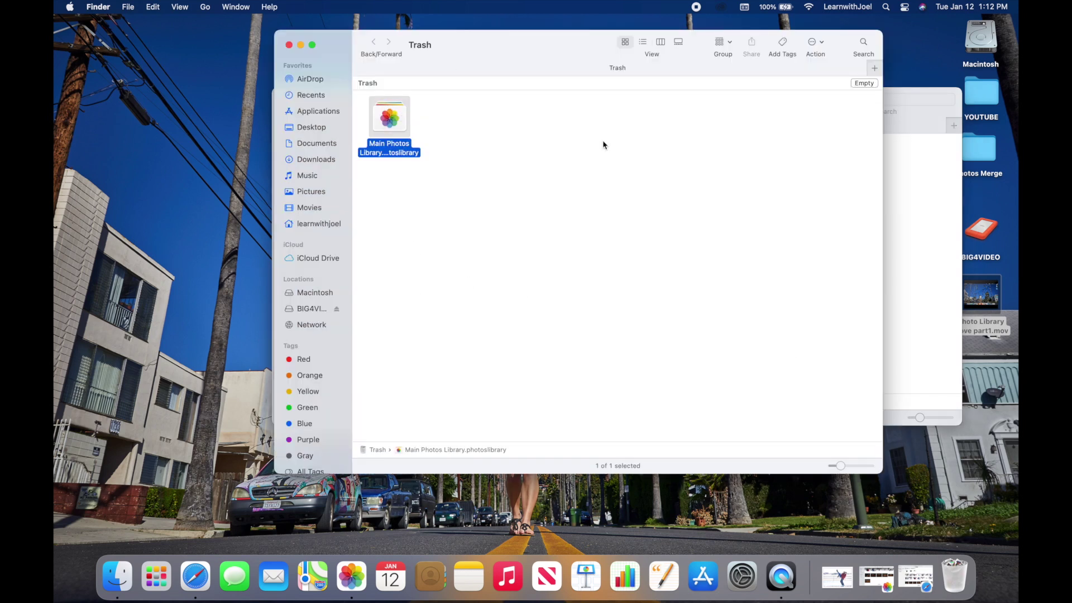
pyautogui.click(864, 83)
pyautogui.click(575, 234)
pyautogui.click(285, 101)
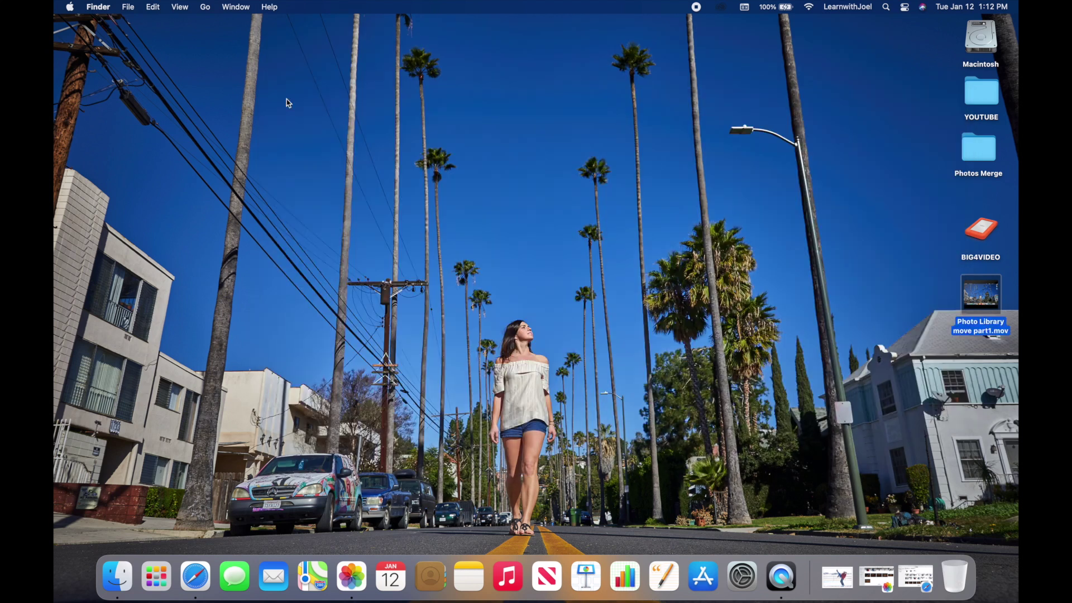
pyautogui.doubleClick(981, 232)
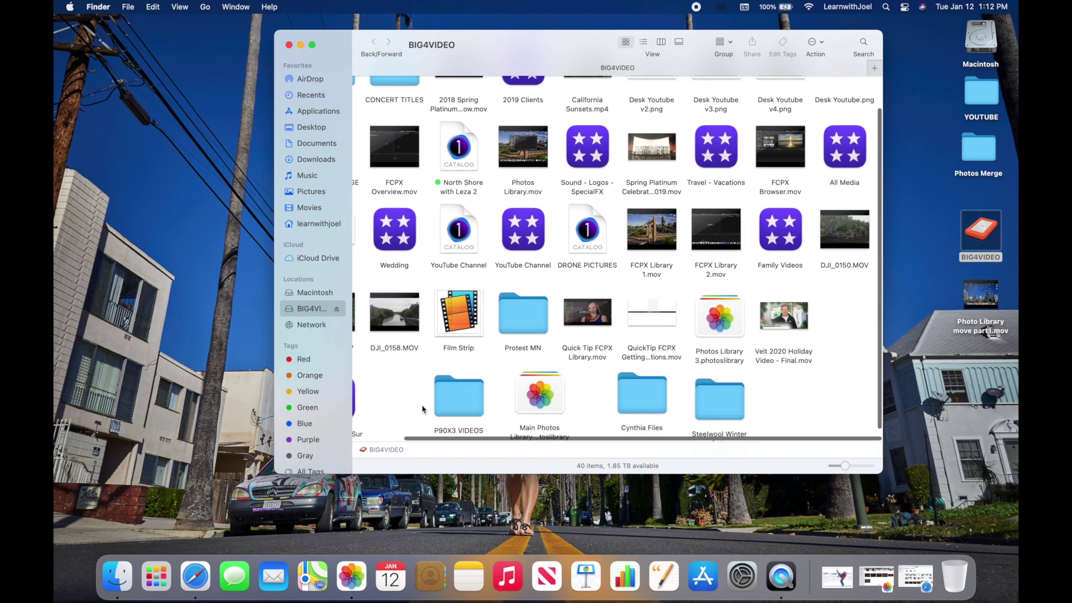
# - Open Main Photos Library.photoslibrary from the BIG4VIDEO drive window in Photos
pyautogui.scroll(-2, 578, 334)
pyautogui.doubleClick(545, 383)
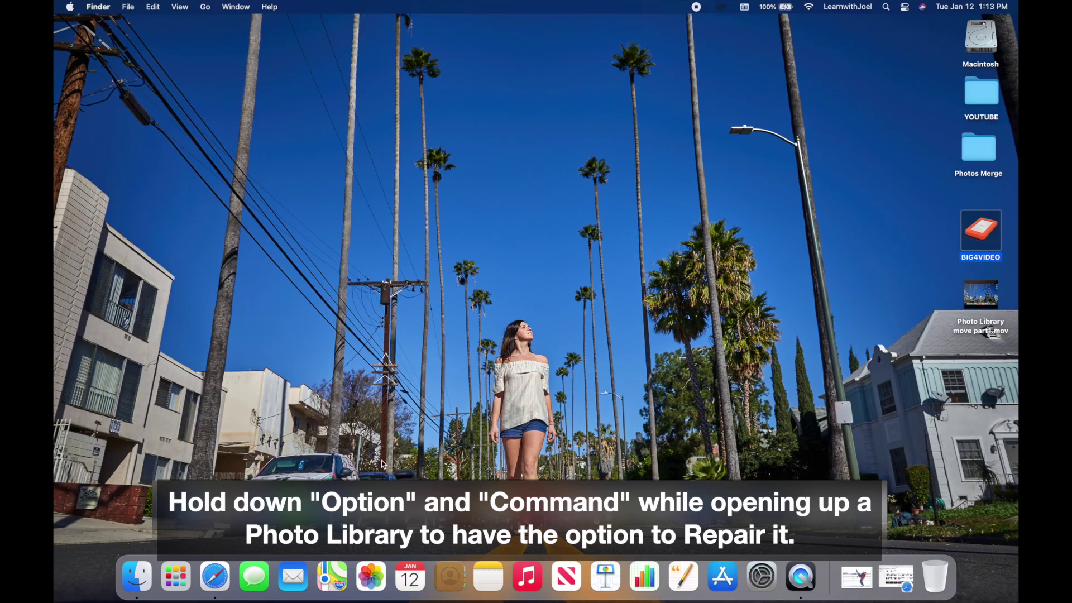
# - Launch Photos into the repair prompt and repair Main Photos Library, authorizing with the administrator password
pyautogui.keyDown('alt'); pyautogui.keyDown('super'); pyautogui.click(376, 578); pyautogui.keyUp('super'); pyautogui.keyUp('alt')
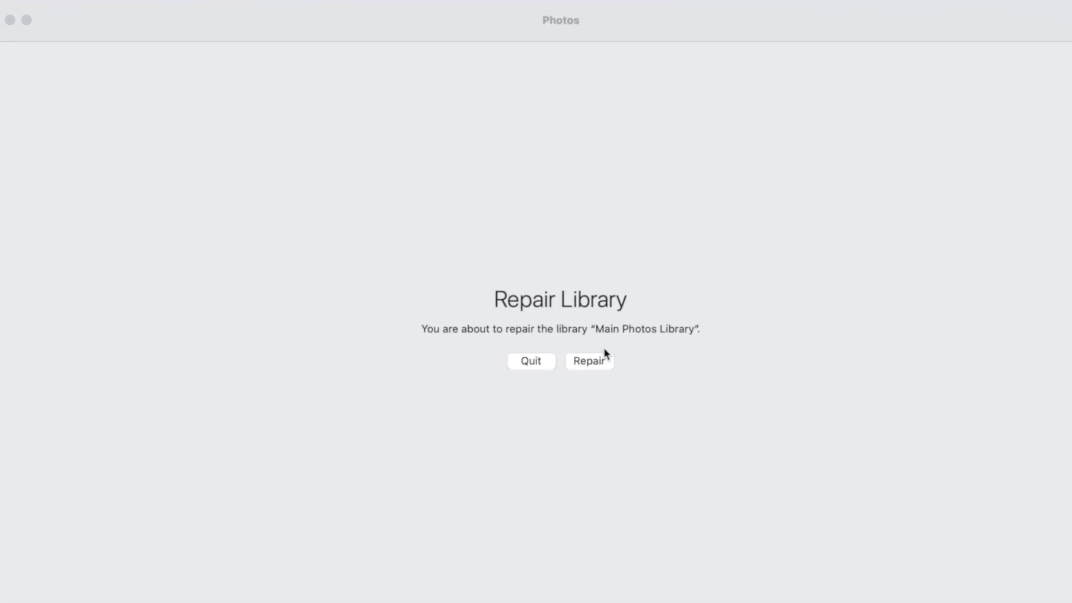
pyautogui.click(604, 364)
pyautogui.write('**********')
pyautogui.press('Return')
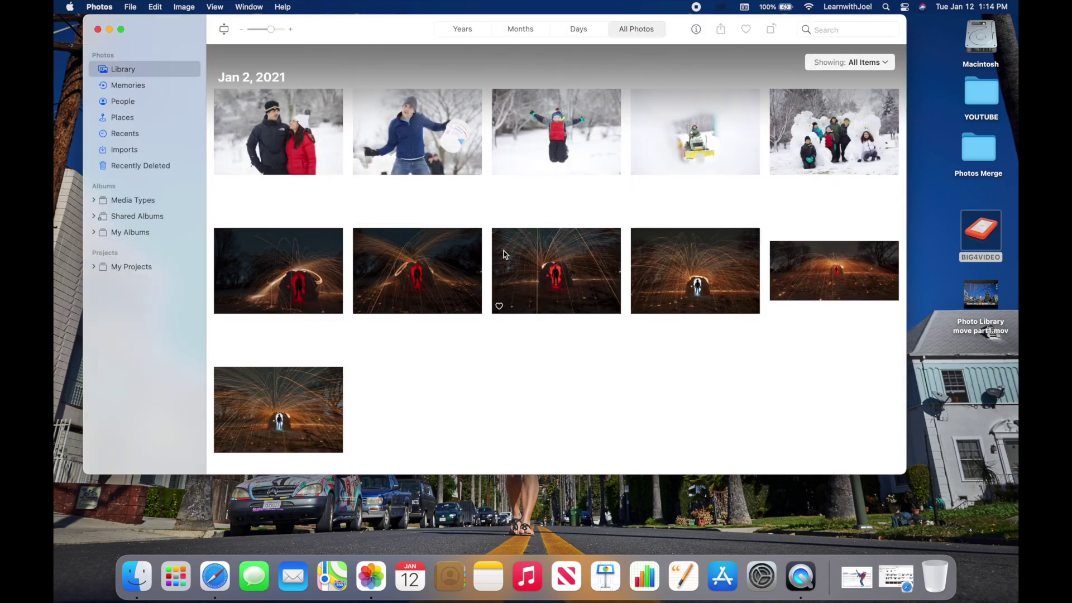
# - Scroll down through the repaired library's Jan 2, 2021 winter and steel-wool photos
pyautogui.scroll(-3, 485, 259)
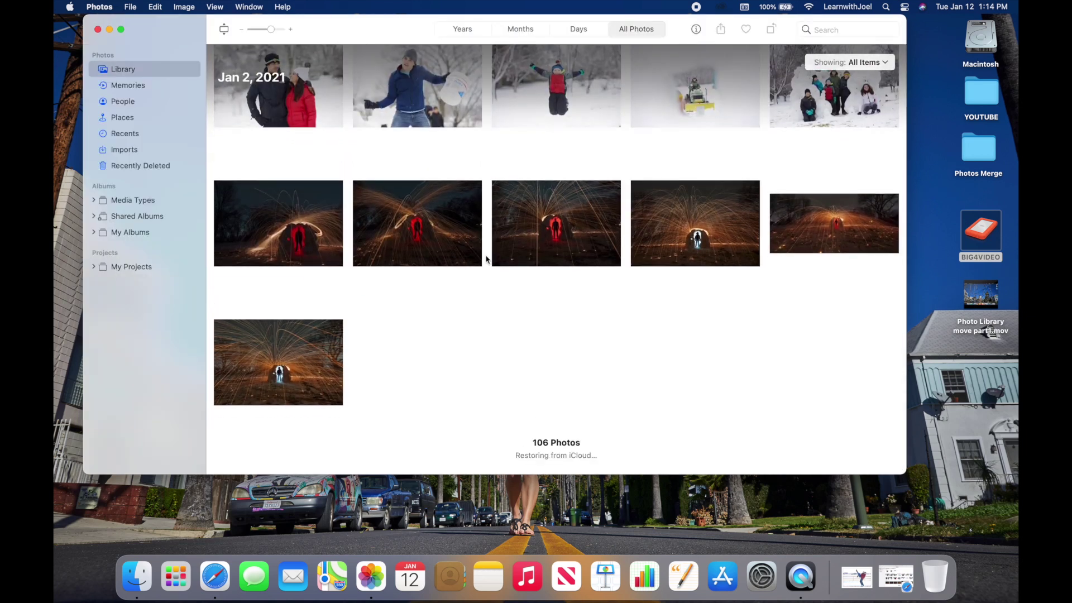